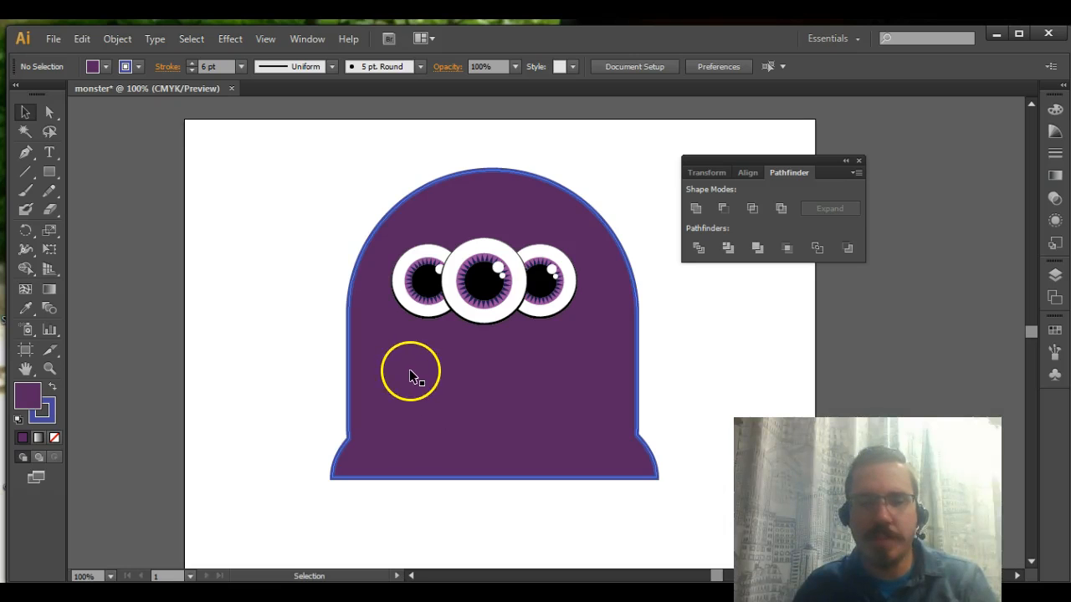
- Draw a freehand wavy mouth line across the monster's body below the eyes with the Pencil tool
key(ctrl+plus)
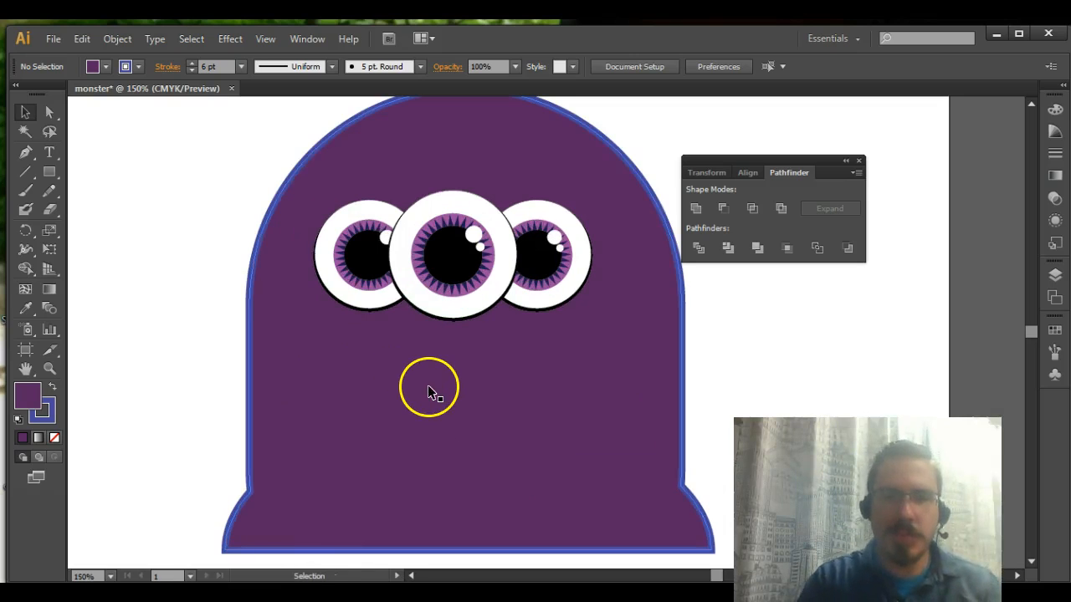
drag(428, 386, 390, 330)
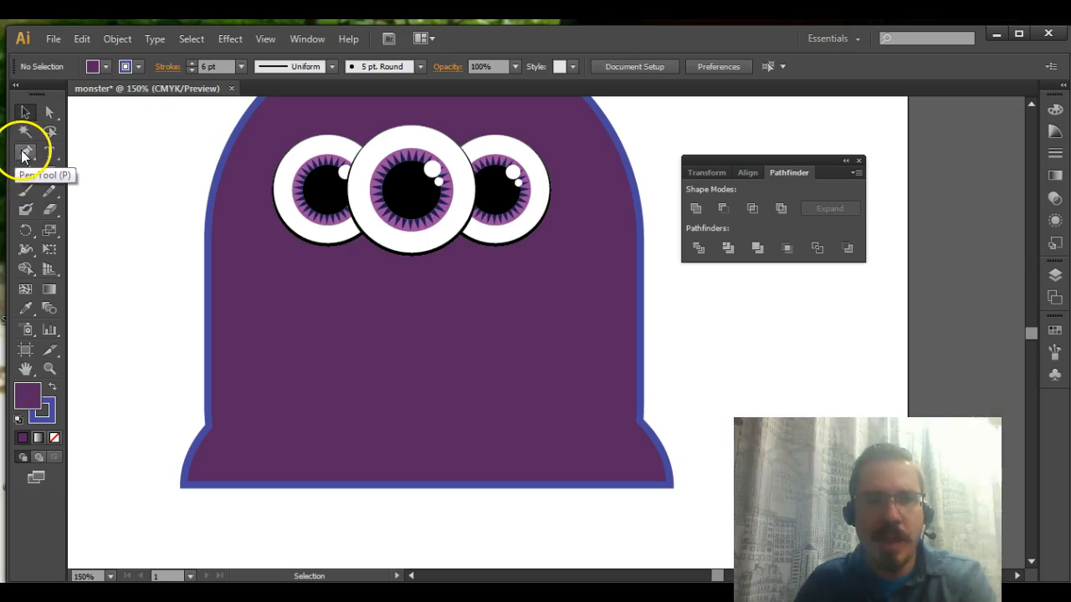
click(50, 192)
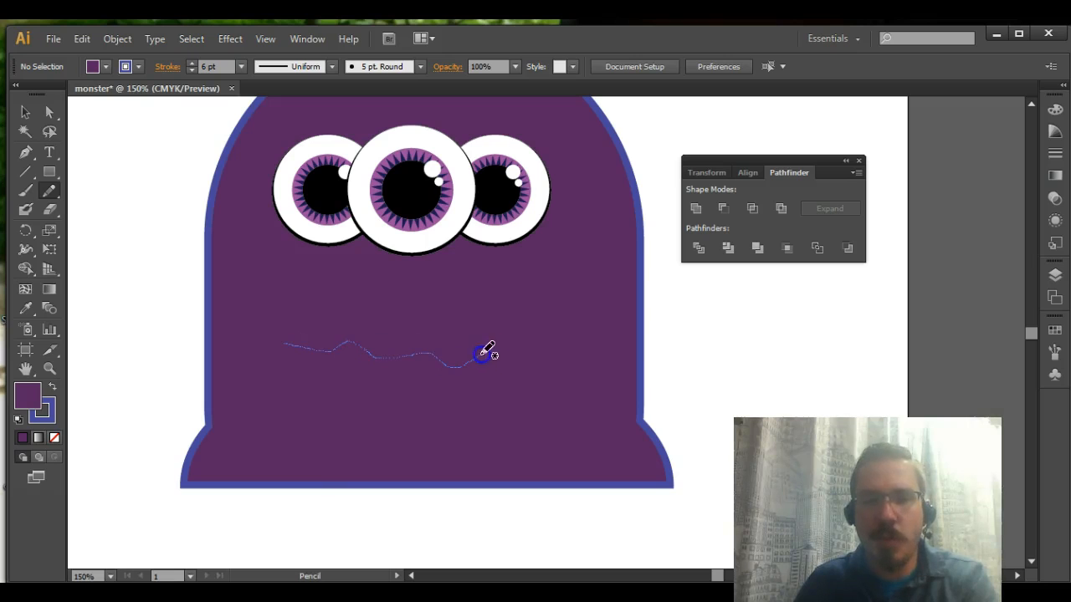
drag(559, 342, 559, 333)
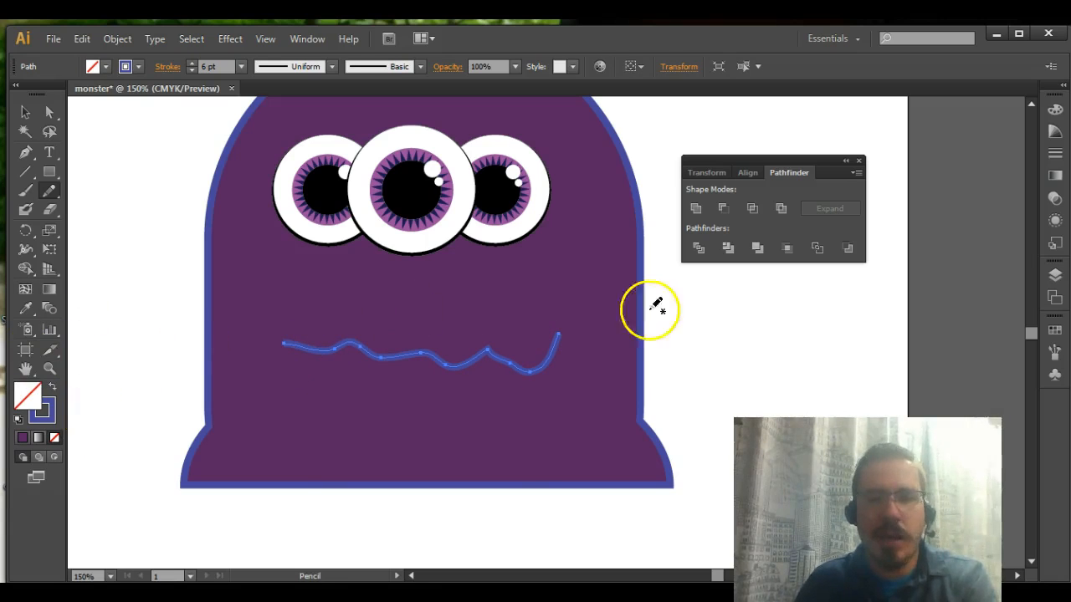
- Give the mouth line a pinkish-red stroke and no fill
click(1056, 112)
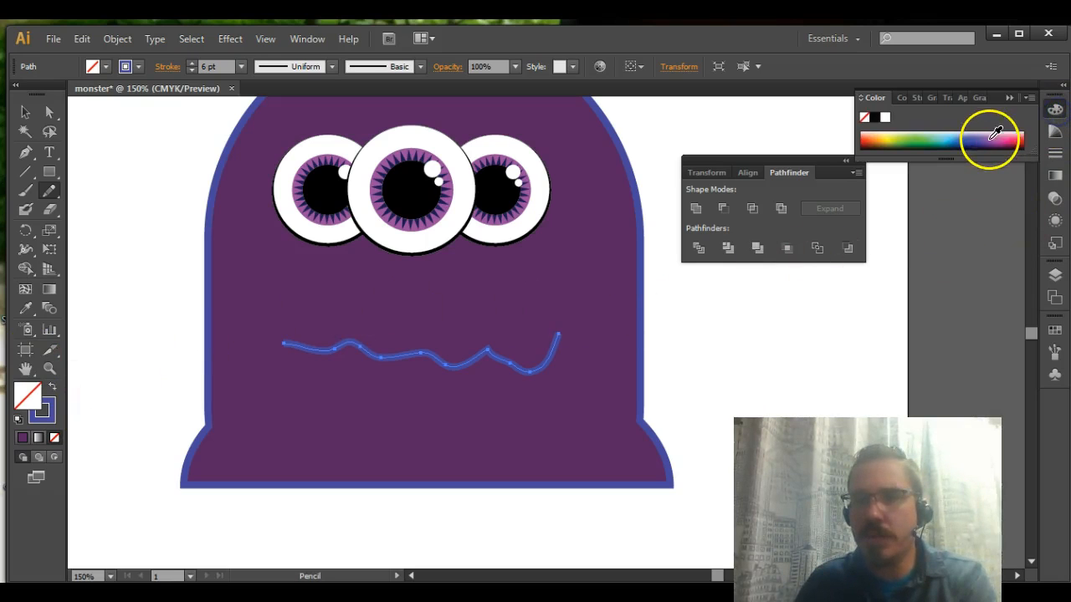
click(1015, 140)
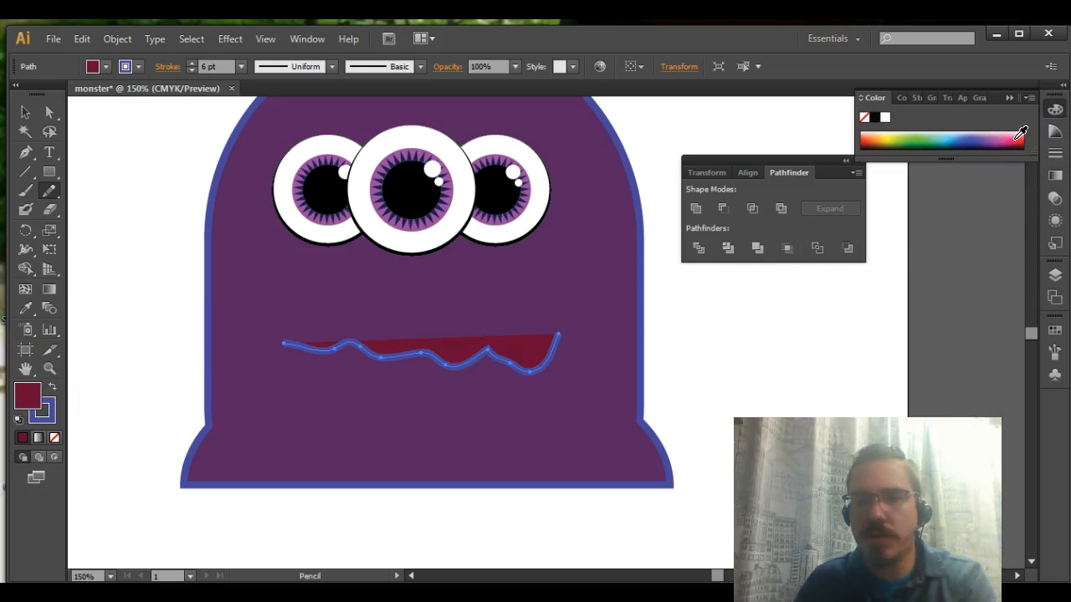
click(54, 438)
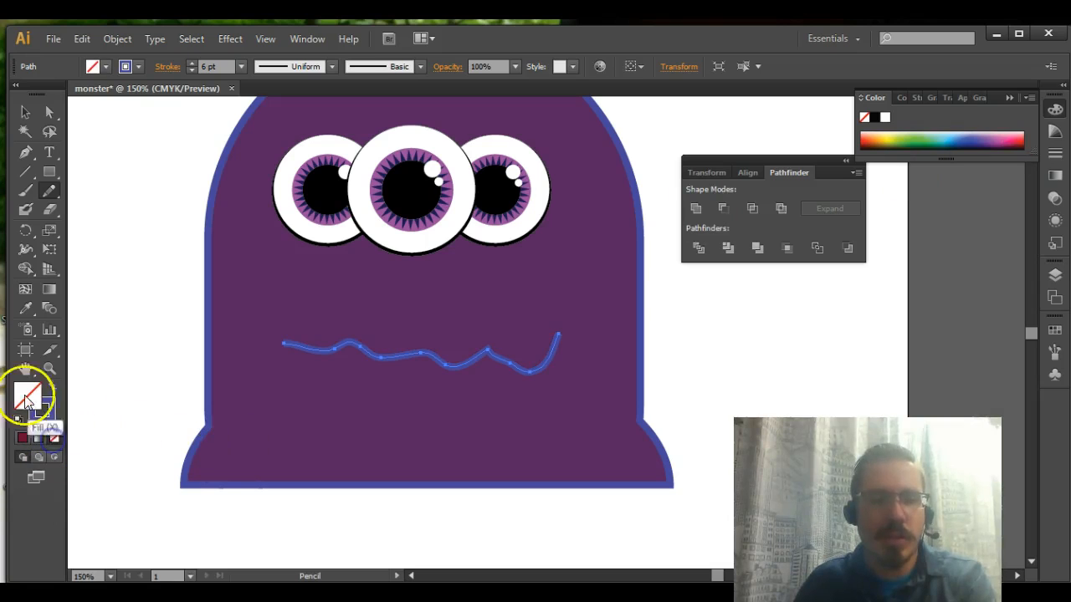
click(39, 415)
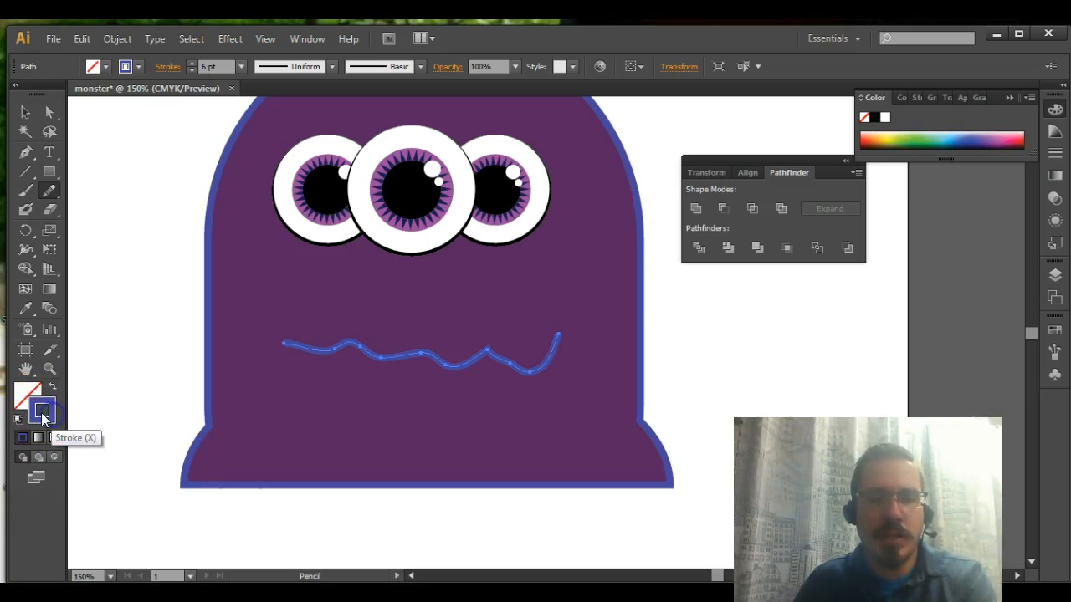
click(1016, 134)
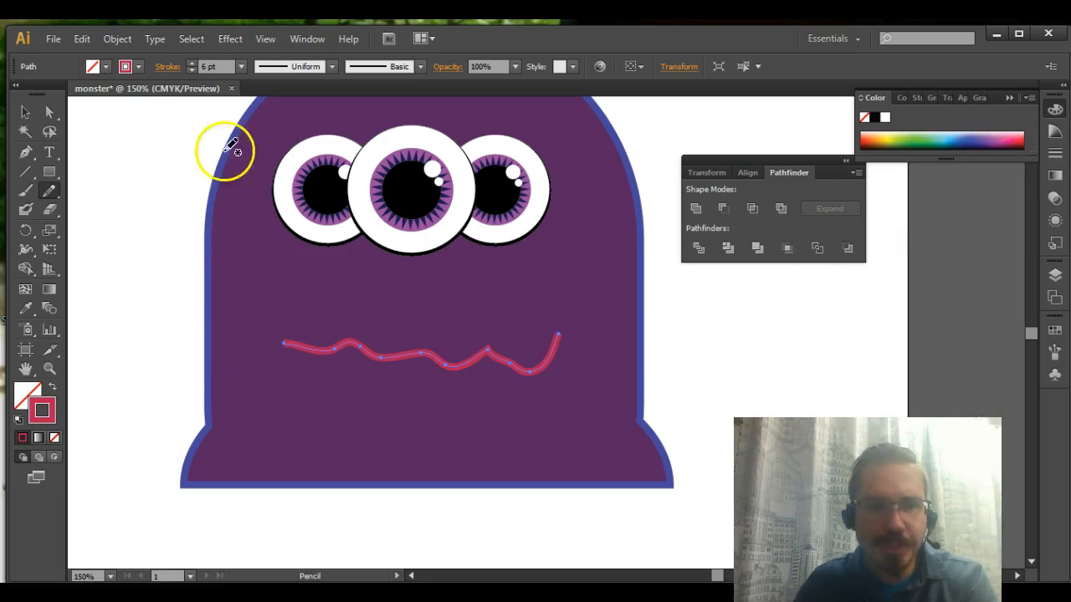
- Increase the mouth line's stroke weight to 24 pt
click(192, 62)
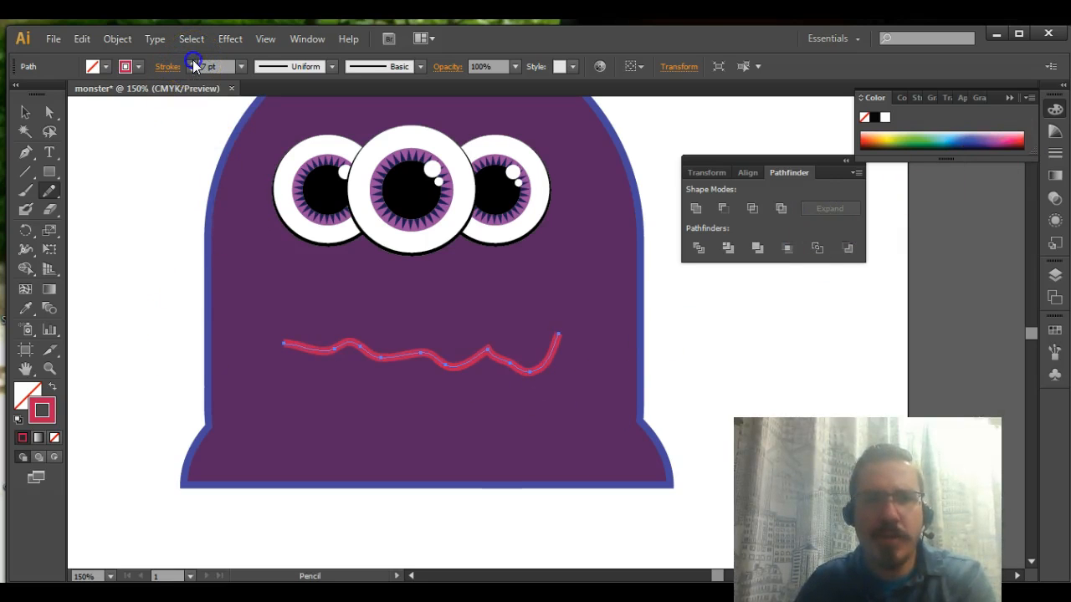
click(193, 62)
click(193, 62)
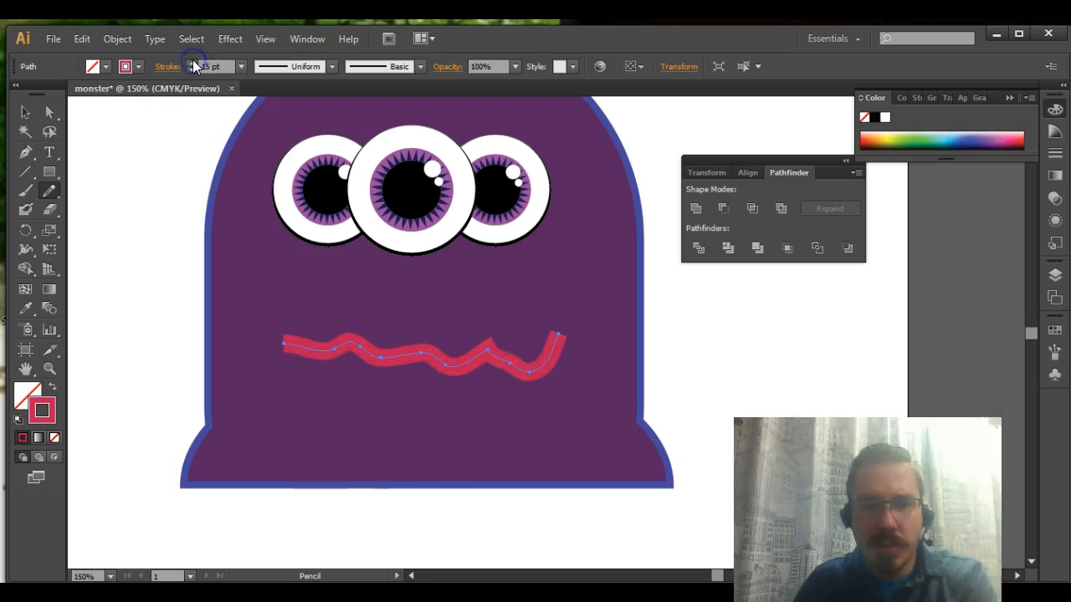
click(192, 62)
click(193, 62)
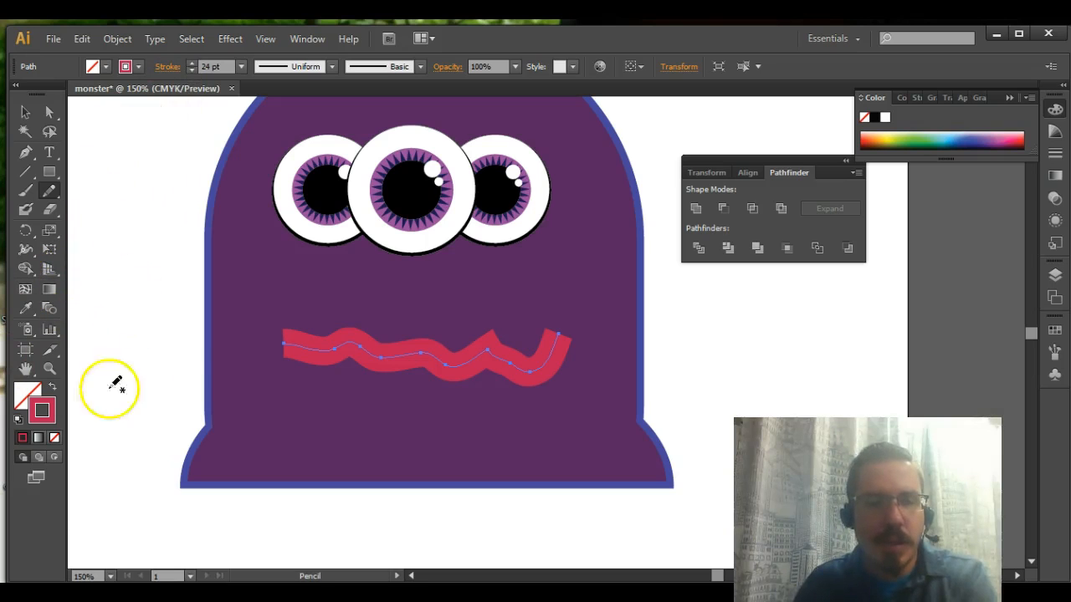
- Round off both ends of the mouth line by setting its stroke to Round Cap
key(ctrl+plus)
key(ctrl+plus)
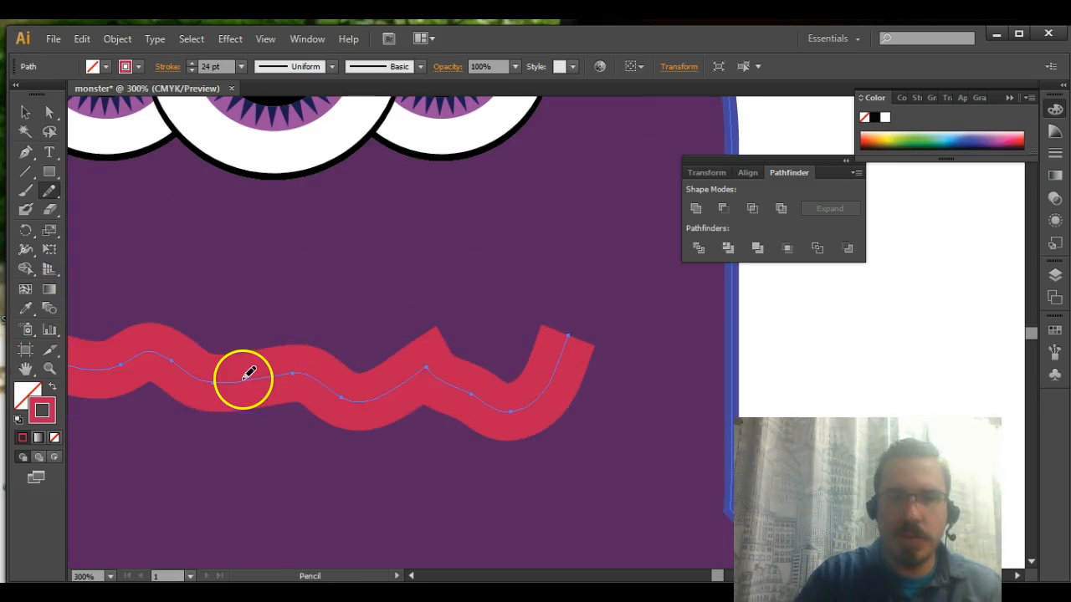
drag(221, 420, 485, 415)
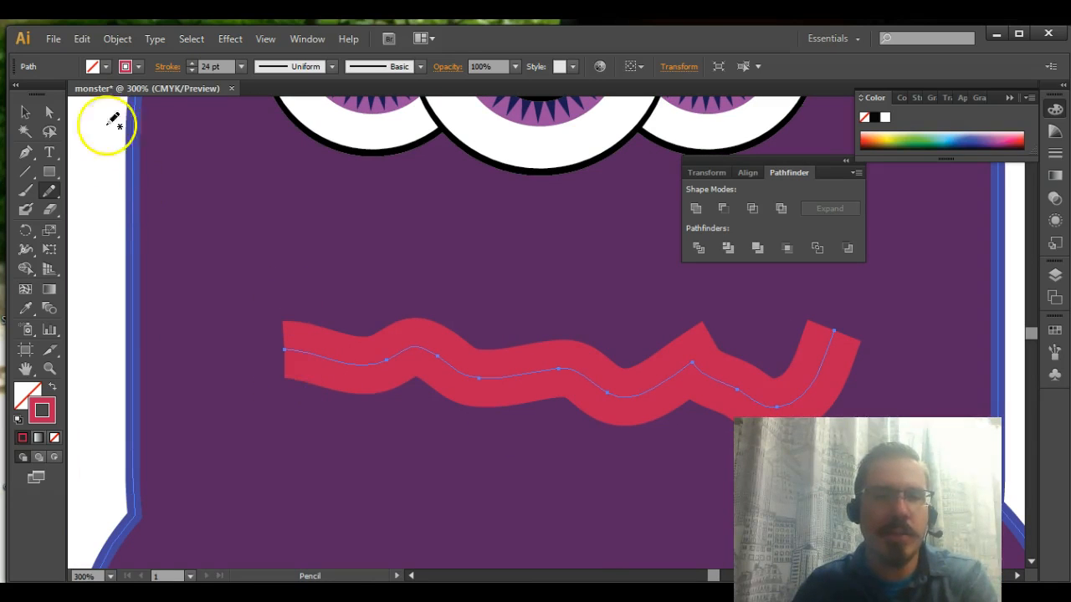
click(167, 67)
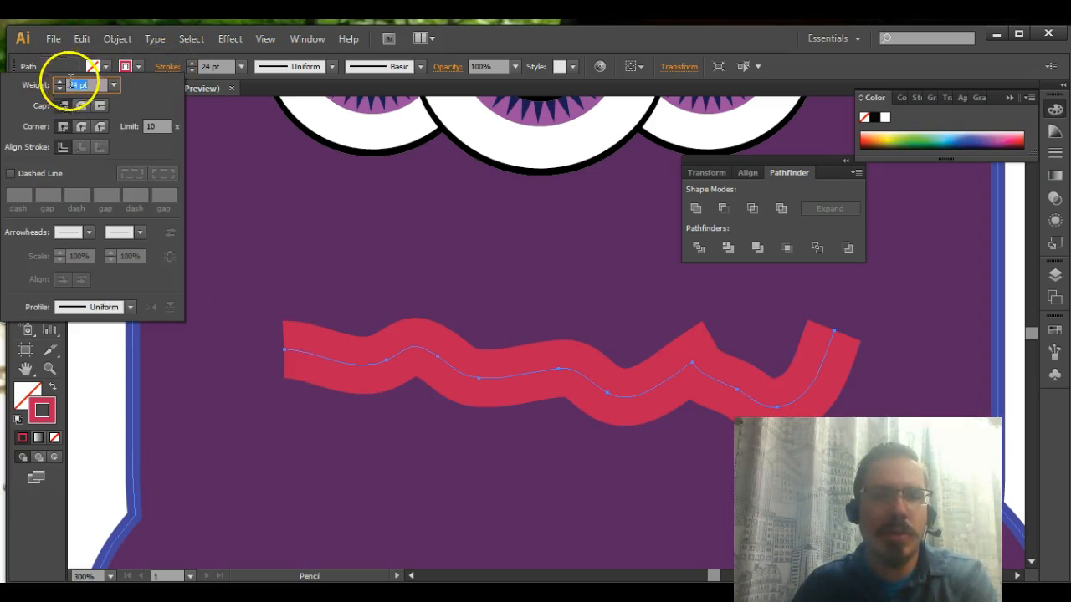
click(63, 106)
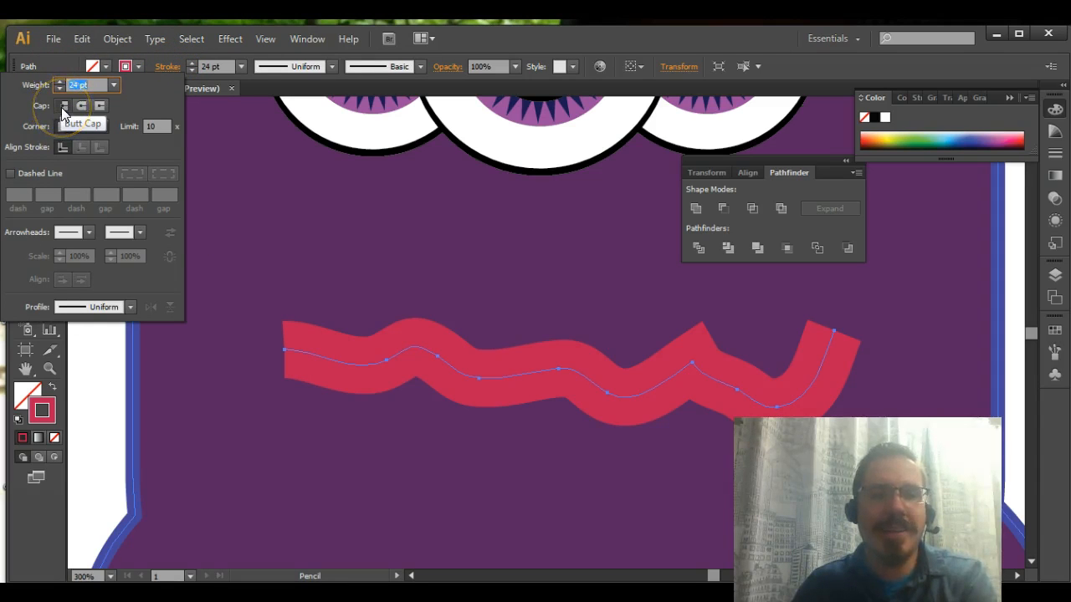
click(82, 106)
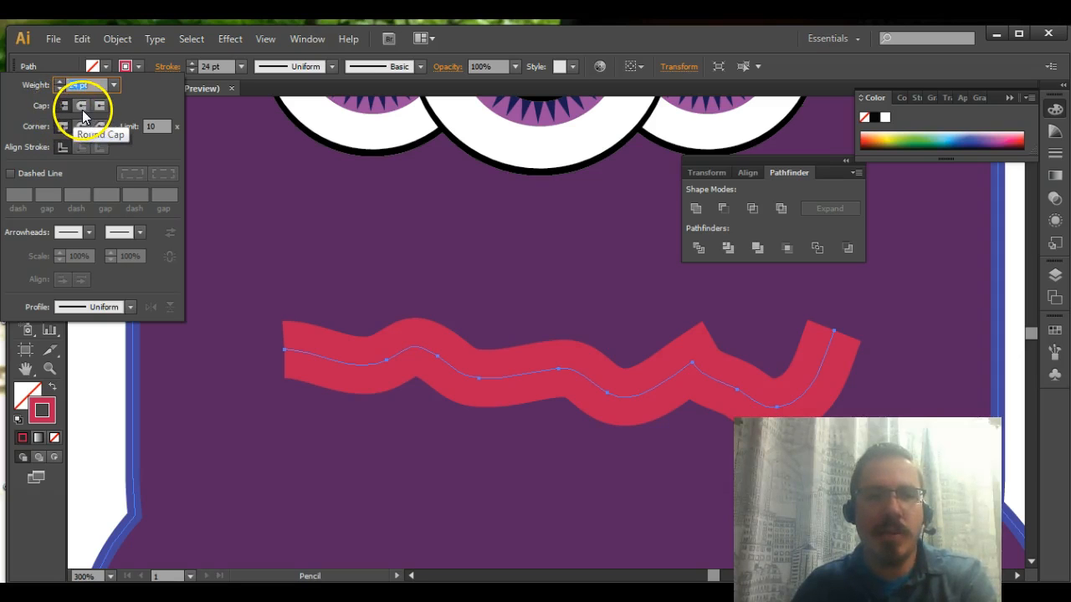
mouse_move(266, 355)
mouse_down()
mouse_move(301, 339)
mouse_move(283, 327)
mouse_move(267, 350)
mouse_move(287, 369)
mouse_move(277, 335)
mouse_move(299, 342)
mouse_move(297, 333)
mouse_move(371, 371)
mouse_up()
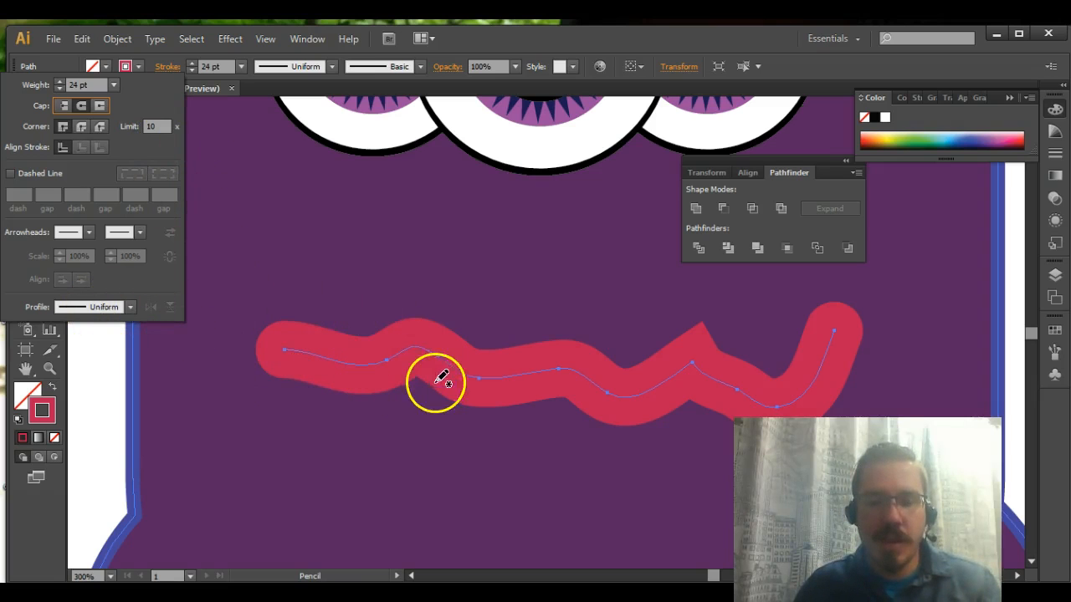
click(460, 38)
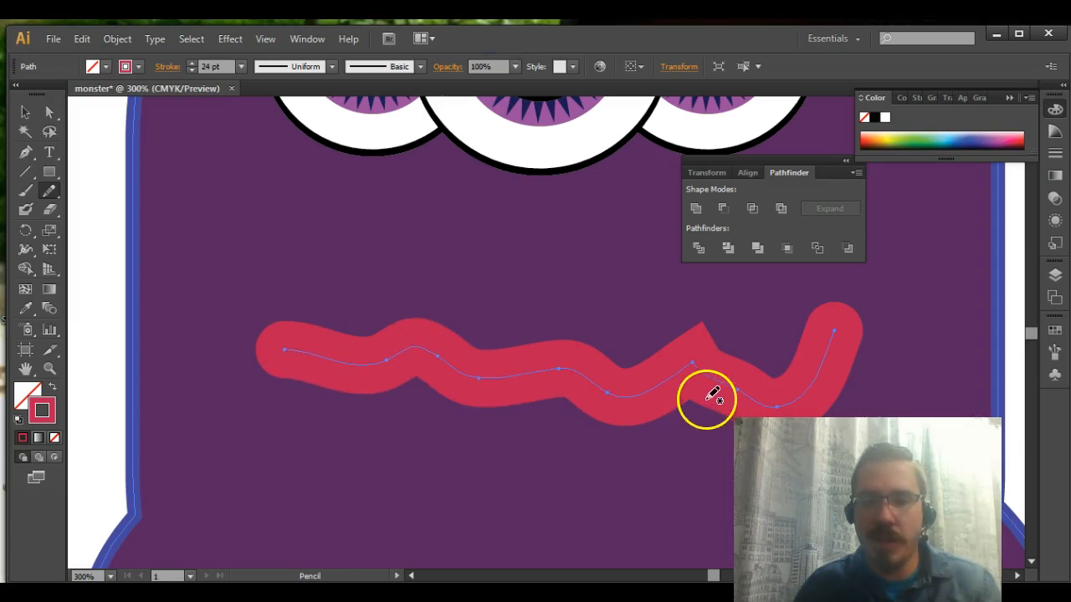
- Duplicate the red mouth line in place in front of the original and reduce the copy's stroke weight to 15 pt
key(v)
key(n)
key(v)
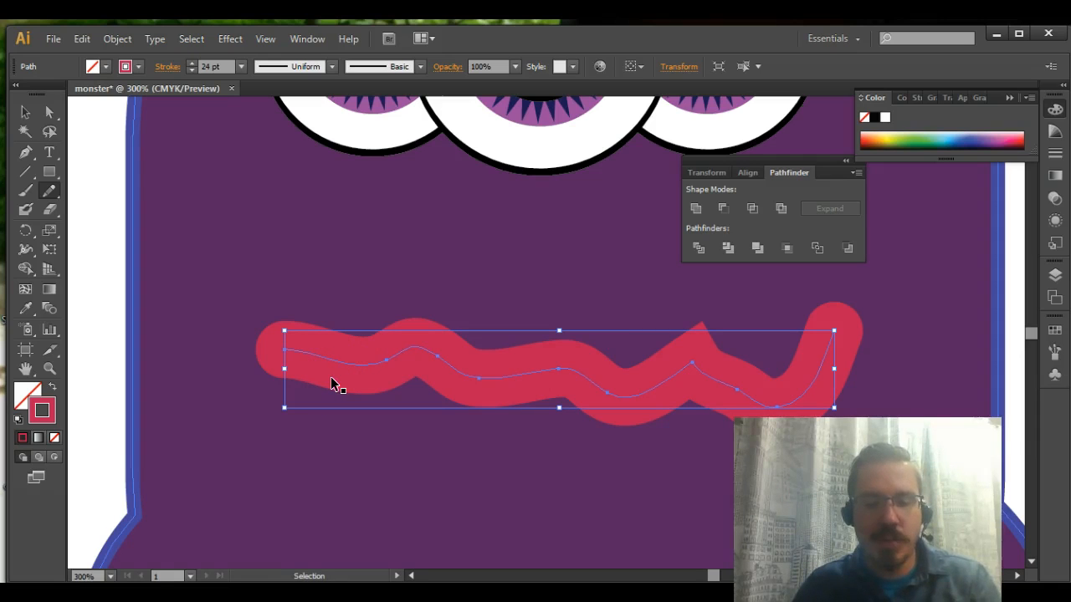
key(n)
mouse_move(304, 347)
mouse_down()
mouse_move(443, 360)
mouse_move(350, 356)
mouse_up()
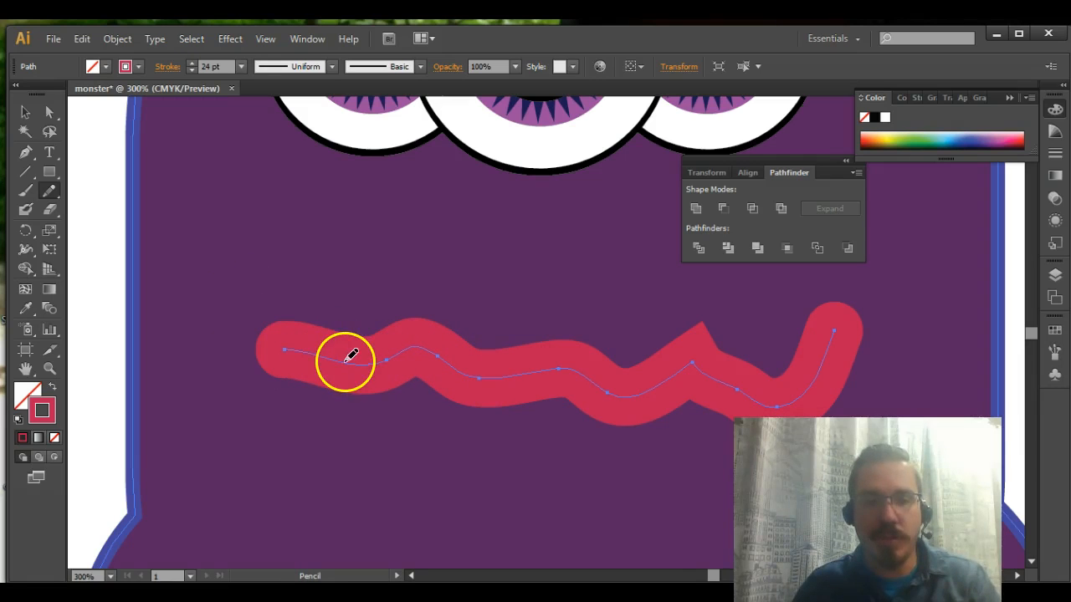
click(190, 71)
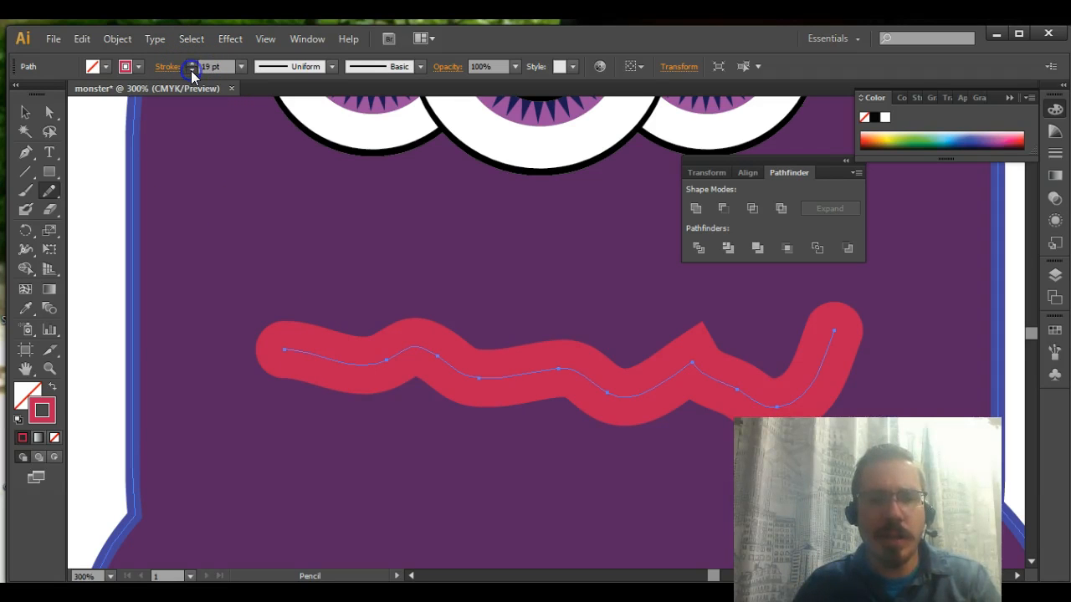
click(191, 70)
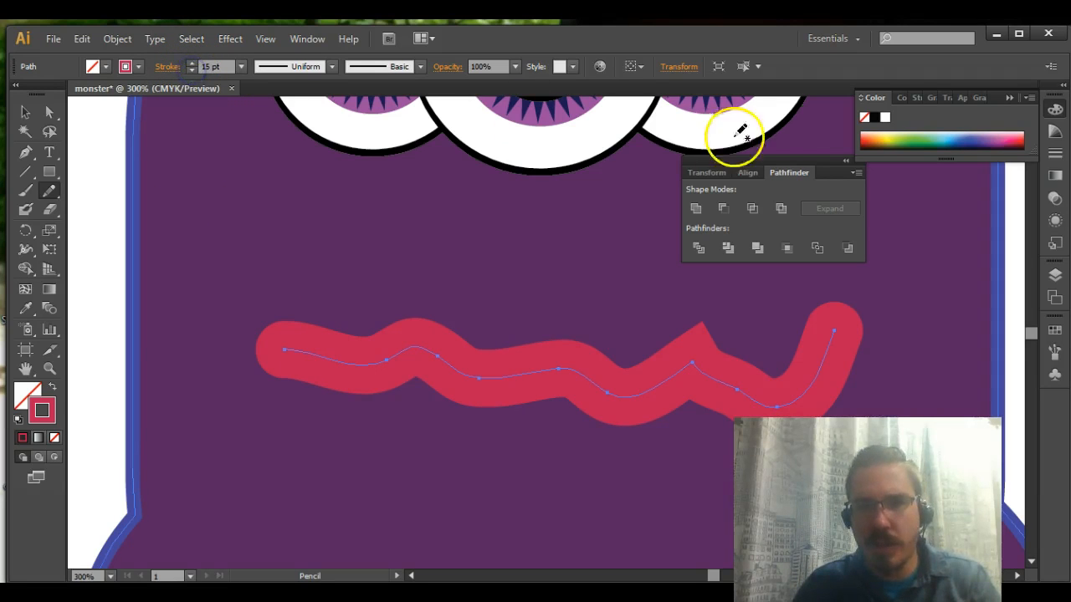
- Make the front mouth line's stroke black, thin it to 6 pt, and deselect it
click(874, 118)
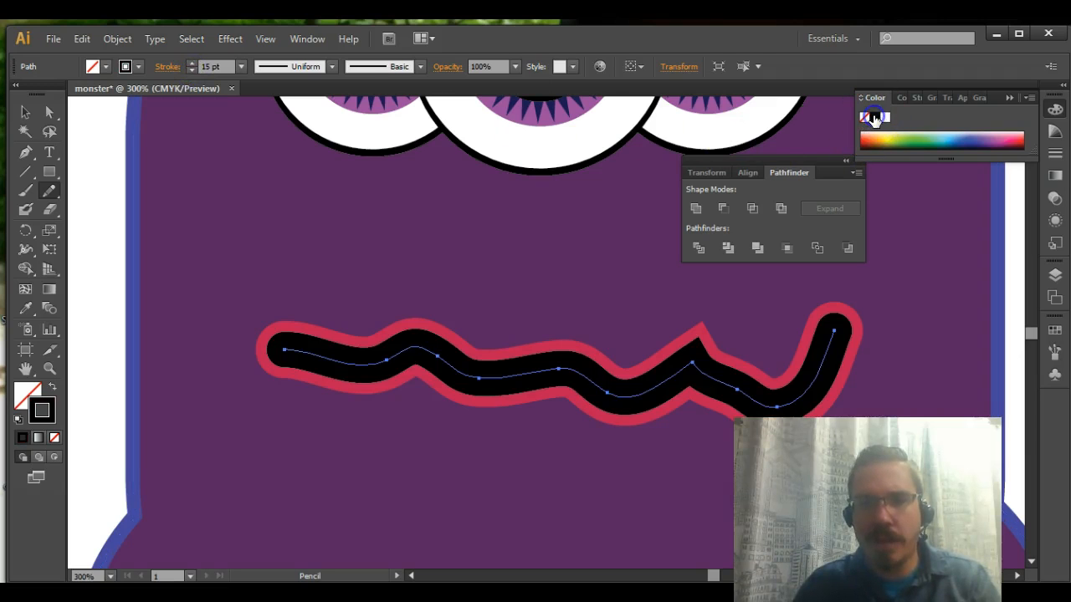
click(191, 72)
click(191, 72)
click(191, 72)
click(191, 72)
click(191, 72)
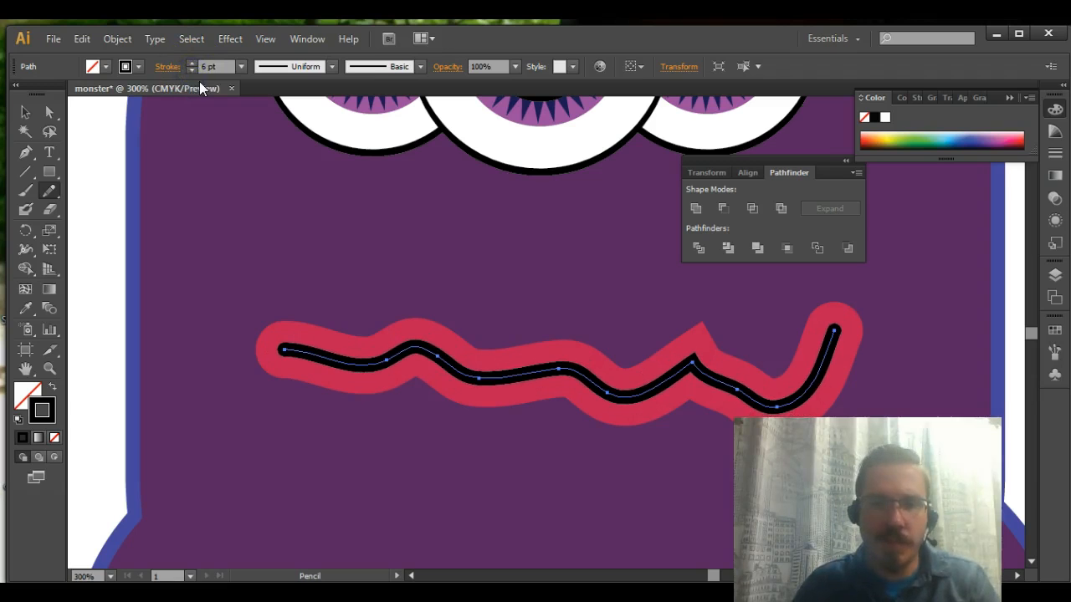
click(33, 110)
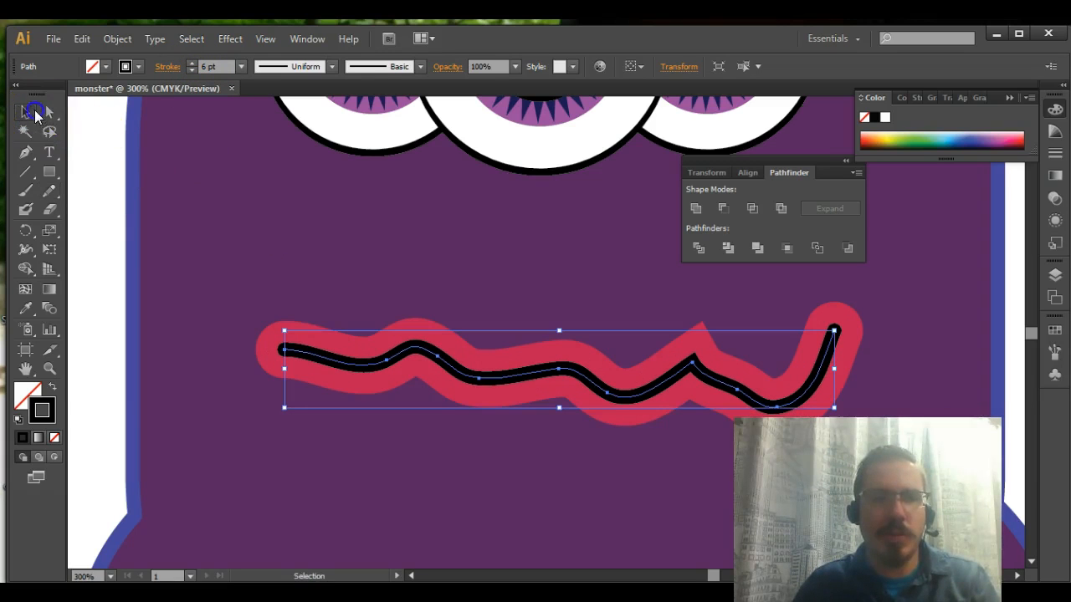
click(102, 242)
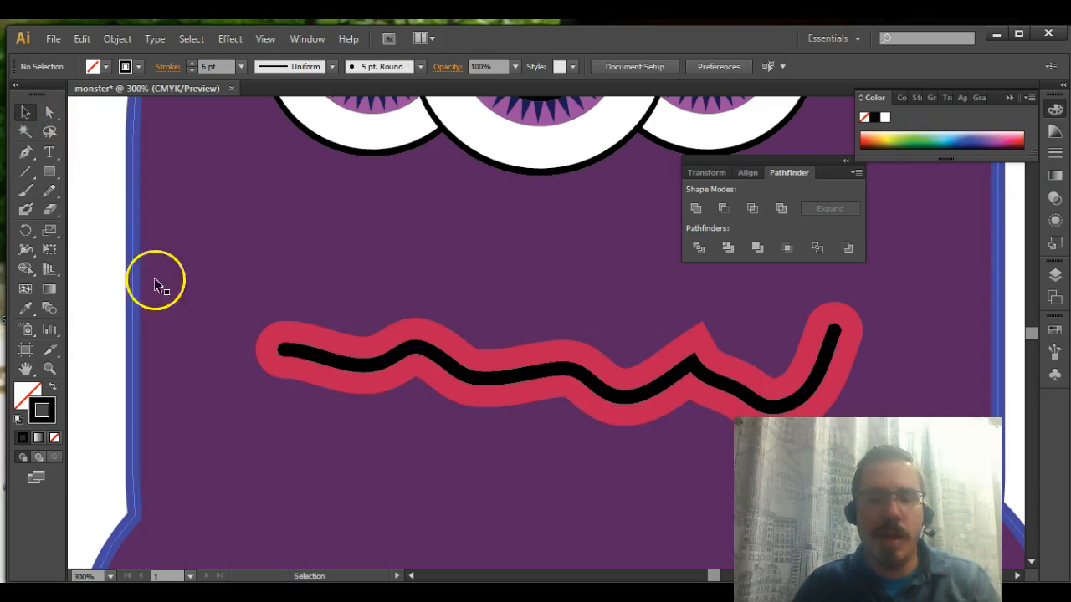
- Draw a small downward-pointing triangle above the mouth's left end with the Polygon tool, using white fill and no stroke
click(48, 170)
drag(47, 169, 111, 191)
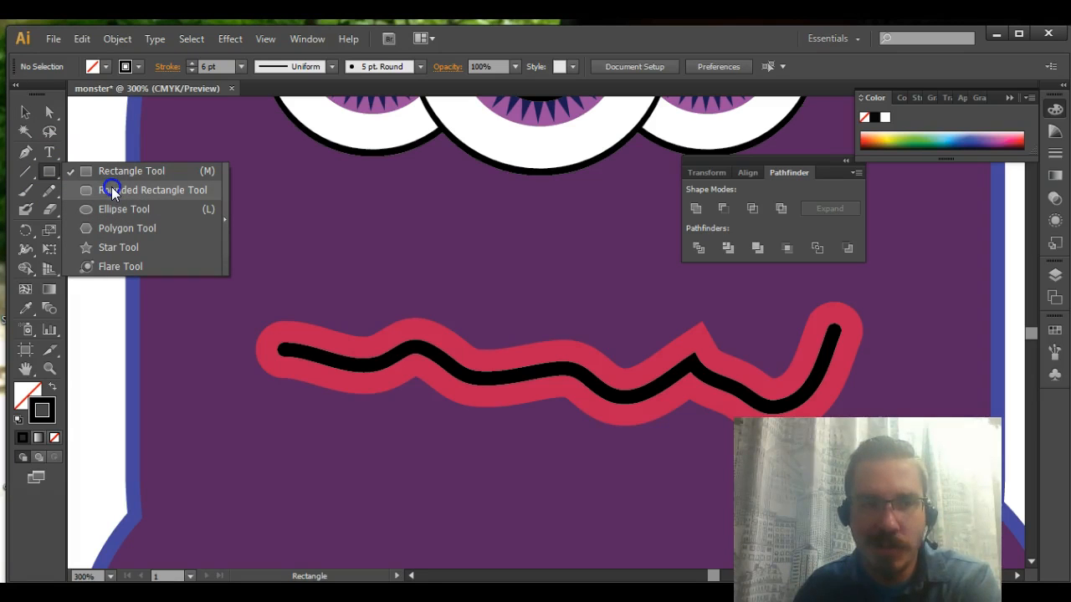
drag(117, 194, 123, 227)
drag(263, 244, 259, 317)
key(Down)
key(Down)
key(Down)
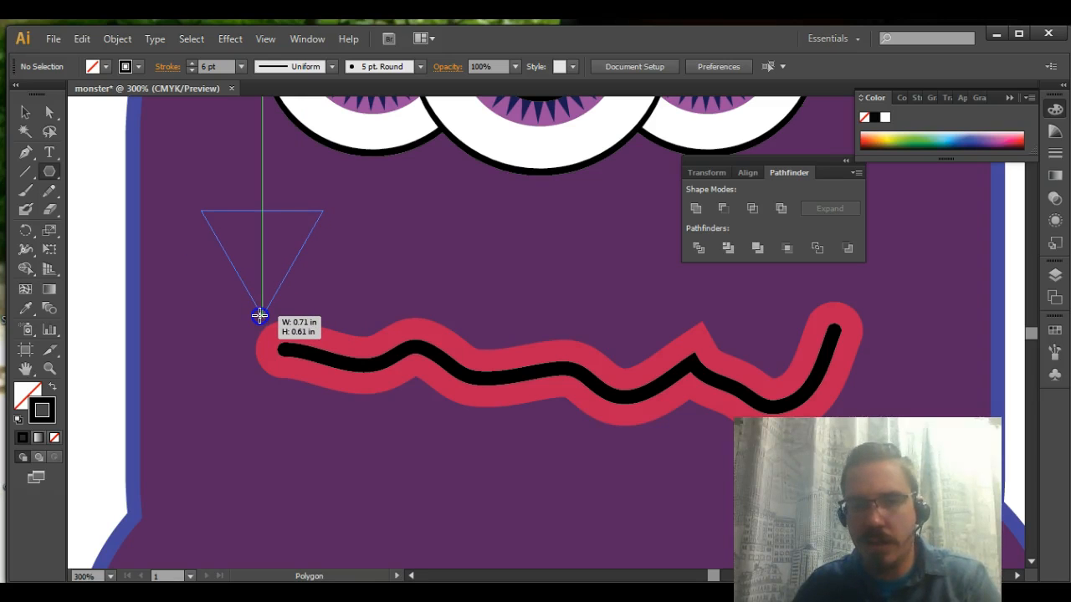
drag(259, 316, 261, 294)
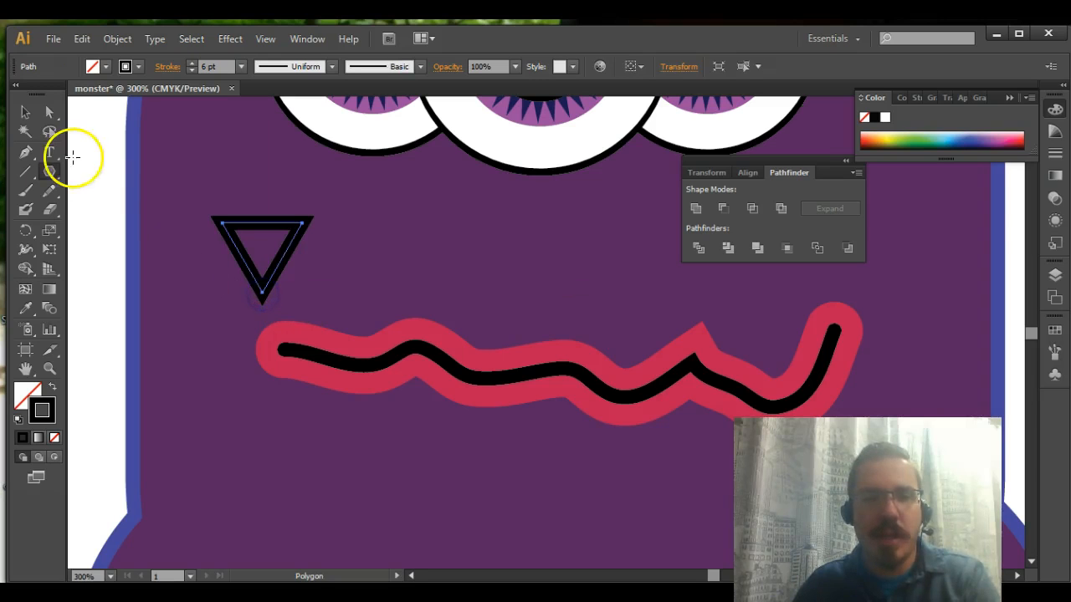
click(55, 437)
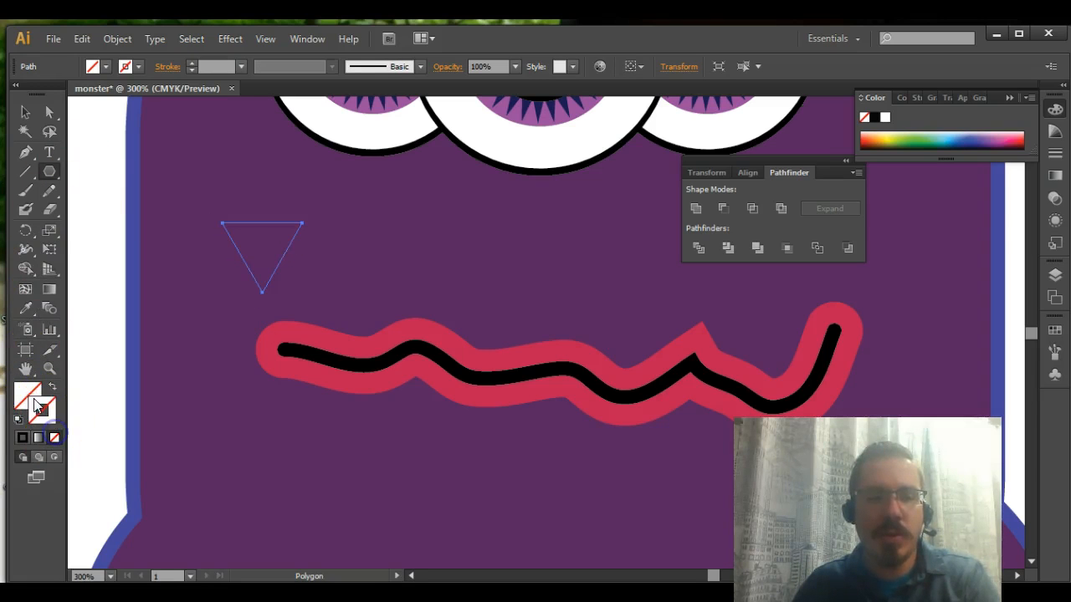
click(884, 118)
- Shrink, slightly rotate and place the white triangle as a tooth hanging from the left part of the black mouth line
click(25, 112)
click(263, 264)
drag(262, 265, 375, 398)
drag(312, 380, 283, 351)
drag(330, 381, 329, 384)
click(189, 383)
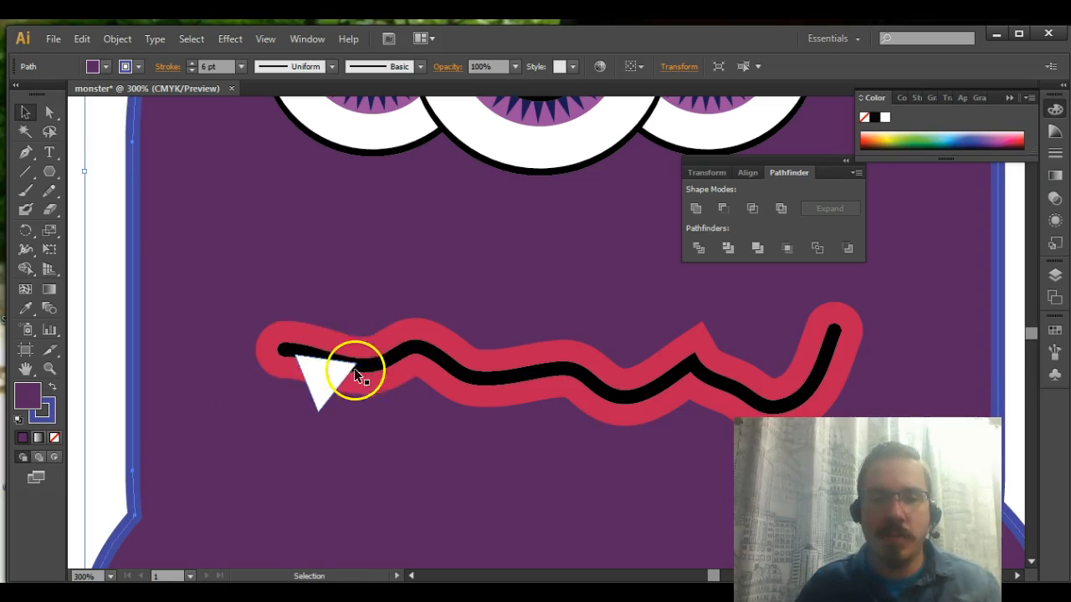
- Send the white tooth backward so it sits behind the black mouth line but in front of the red lips
click(331, 373)
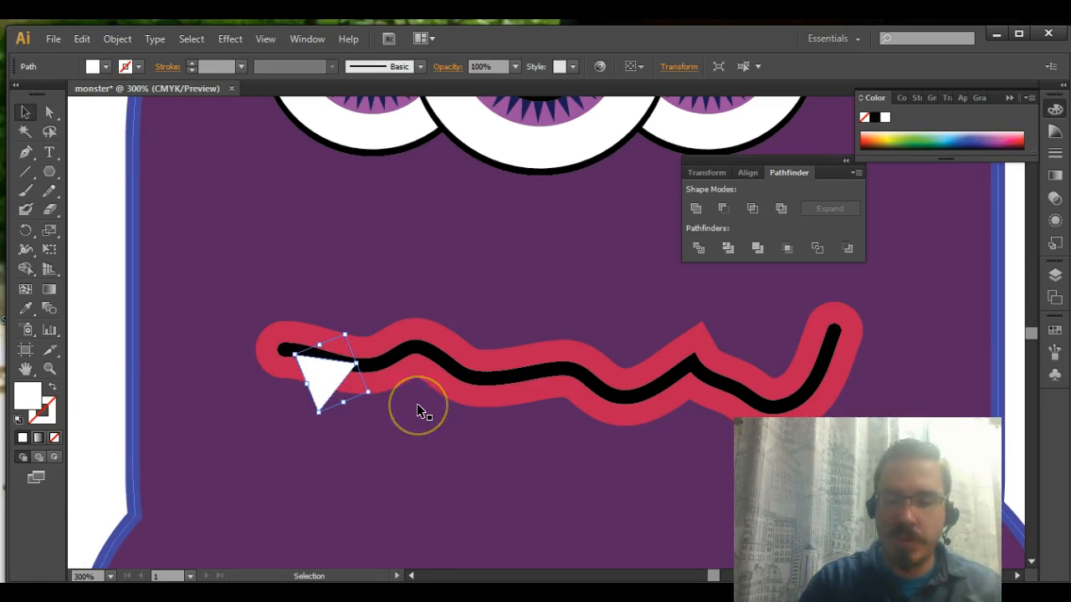
key(a)
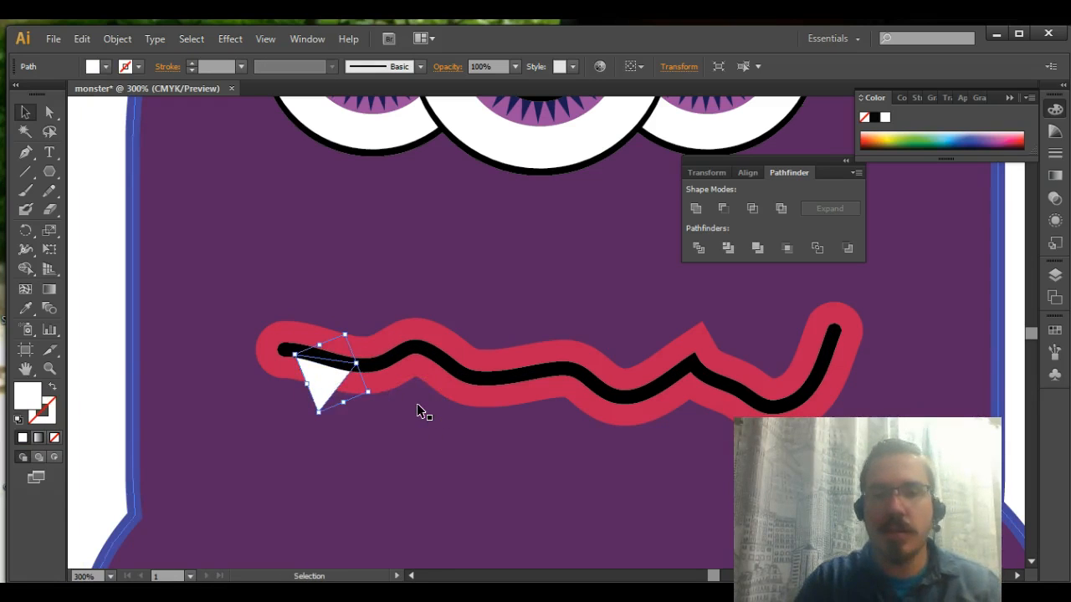
click(275, 244)
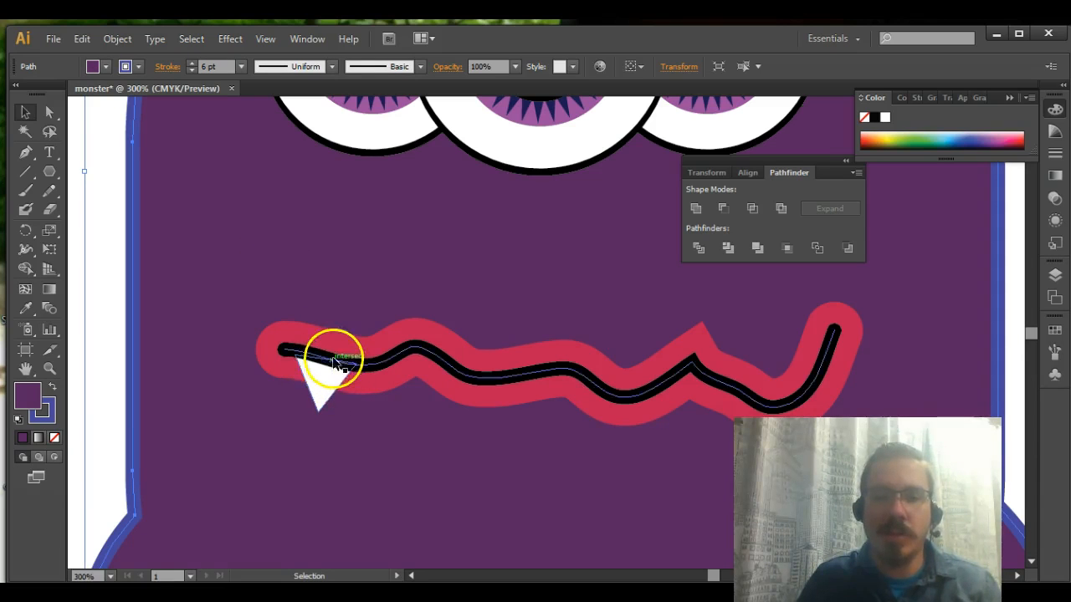
- Duplicate the white tooth, then rotate and place the copy behind the black mouth line, just to the first tooth's right
click(323, 400)
key(a)
key(ctrl+c)
key(ctrl+v)
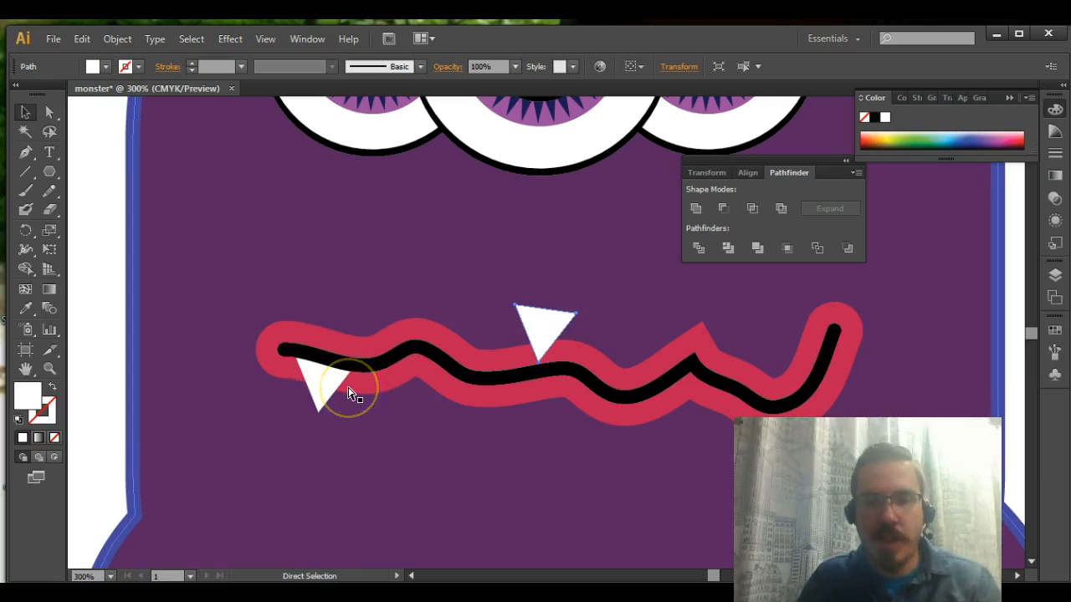
drag(545, 327, 397, 384)
key(a)
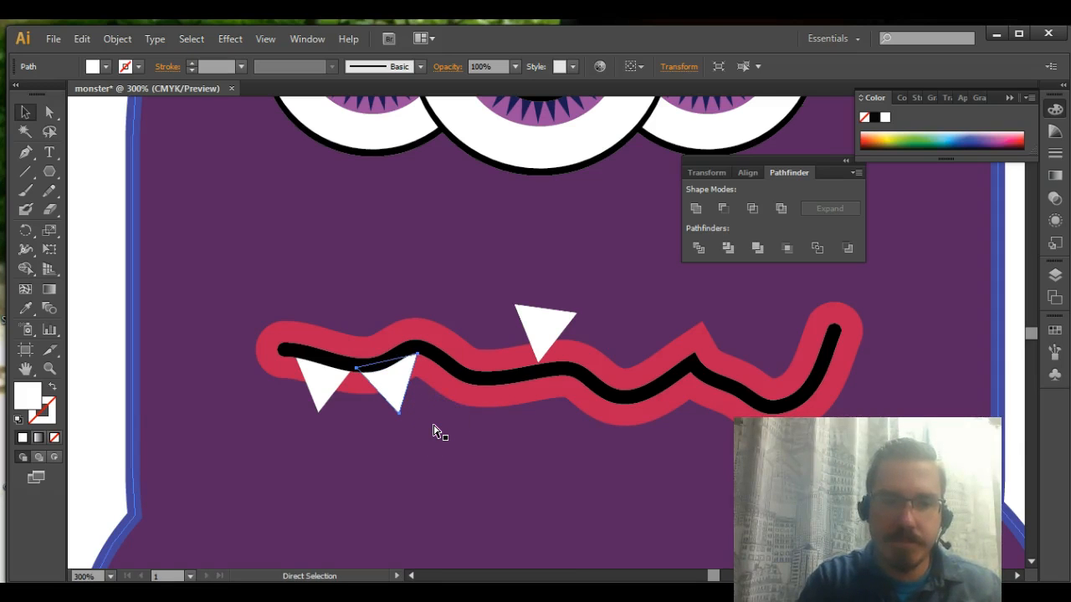
- Place a third tooth copy under the mouth line's second dip, slightly rotated and behind the black line
click(447, 339)
drag(536, 323, 477, 391)
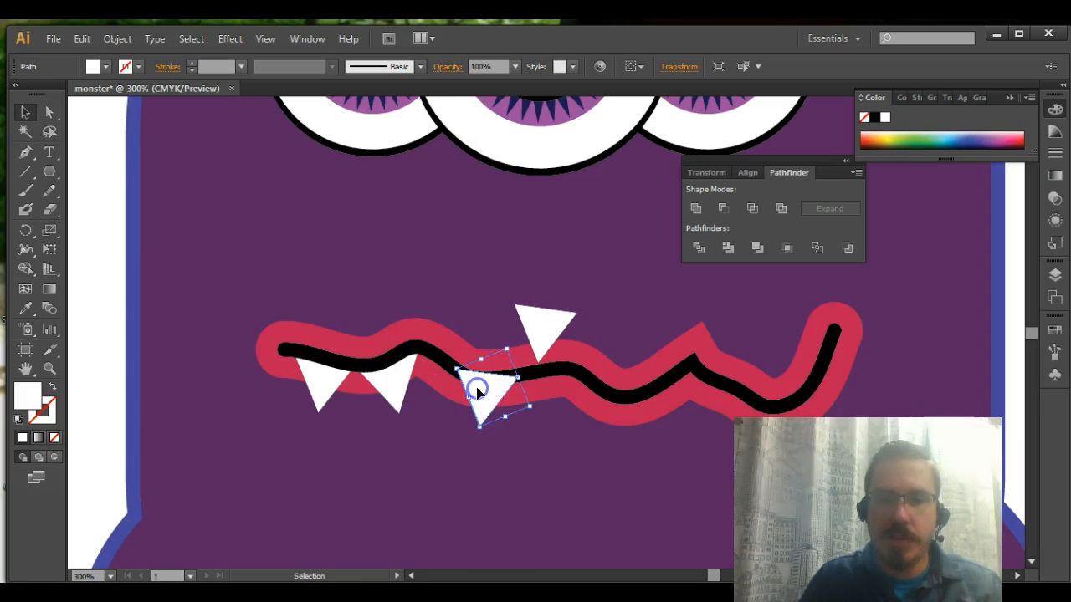
drag(537, 409, 545, 411)
key(a)
key(v)
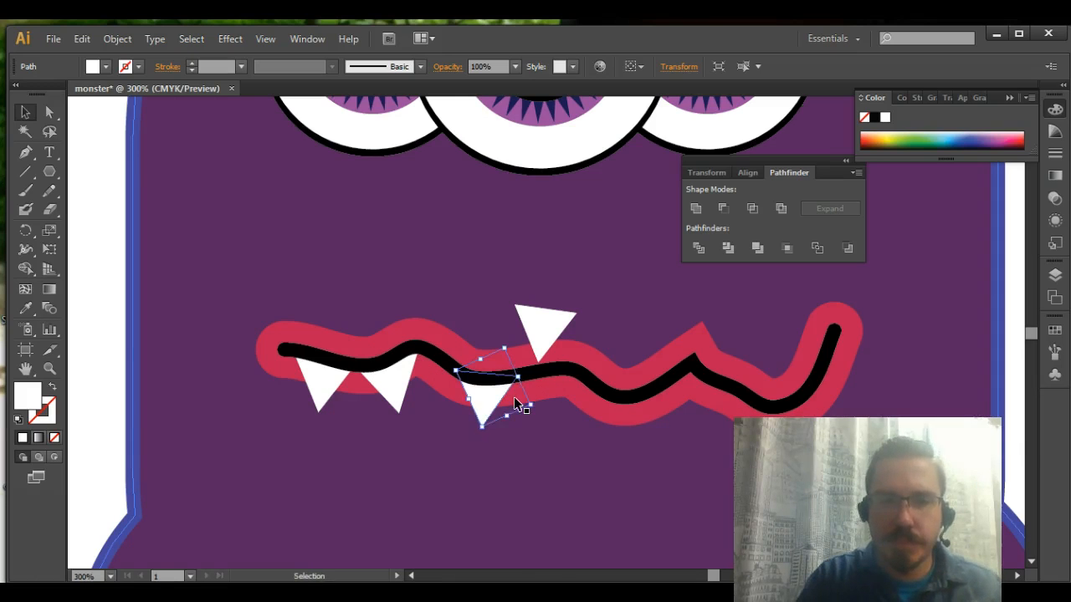
- Place a fourth tooth copy behind the black mouth line, beneath the wave's crest below the central eye
click(555, 473)
drag(542, 328, 552, 387)
drag(558, 390, 561, 389)
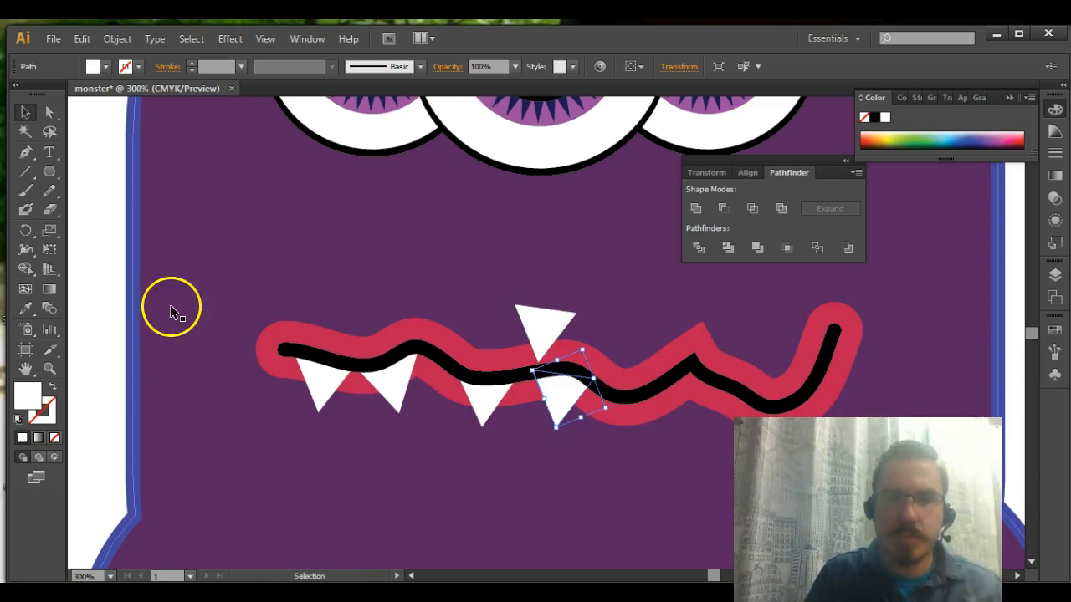
- Place a fifth tooth copy behind the rising part of the mouth line before its sharp peak, rotated to follow the slope
click(104, 266)
drag(537, 318, 670, 410)
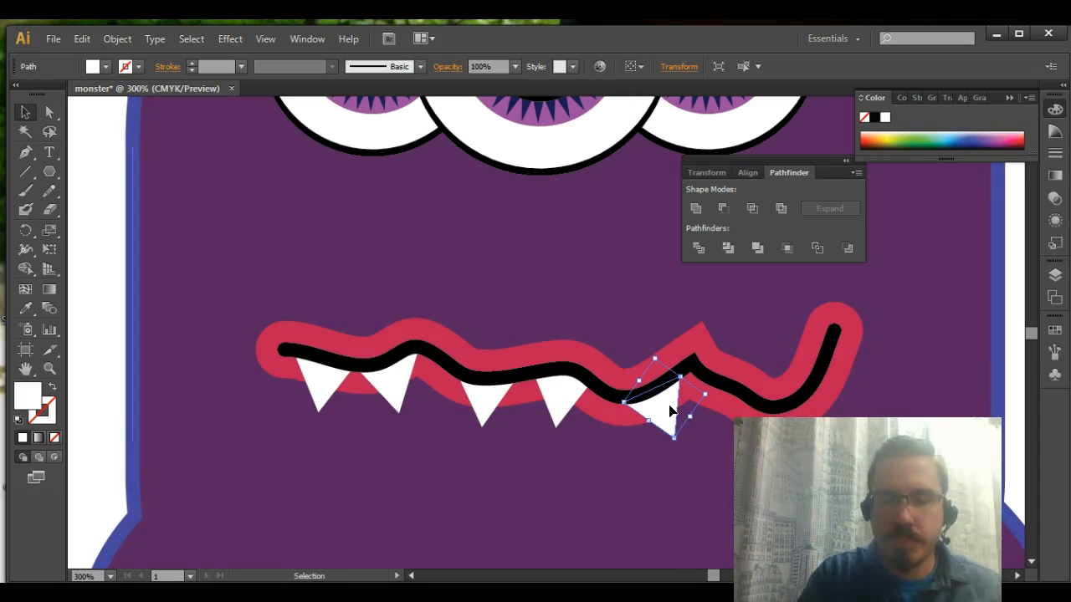
click(92, 323)
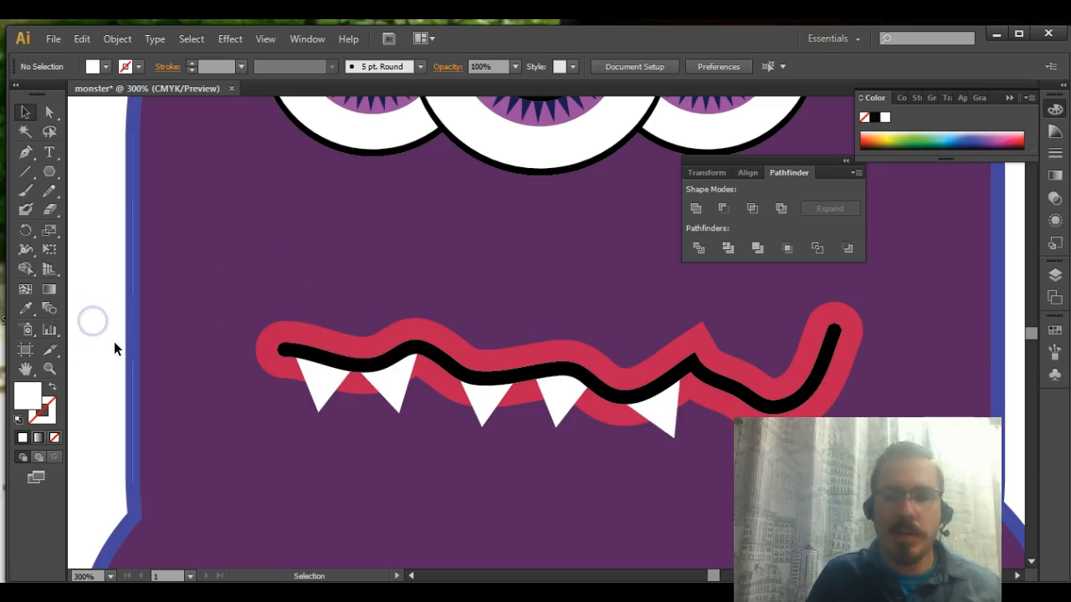
key(ctrl+minus)
key(ctrl+minus)
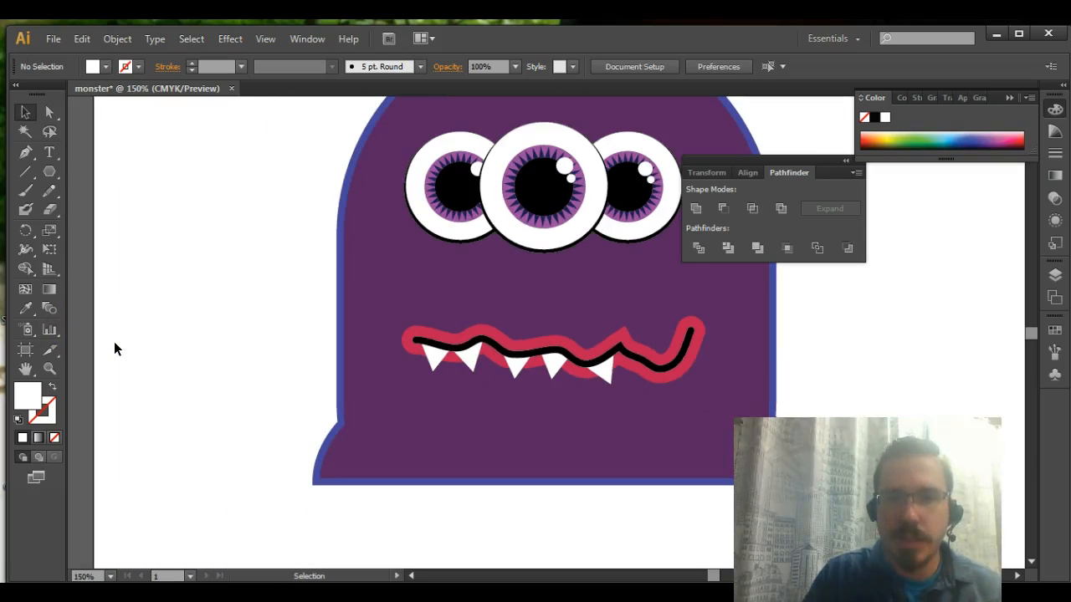
drag(318, 338, 228, 421)
click(263, 379)
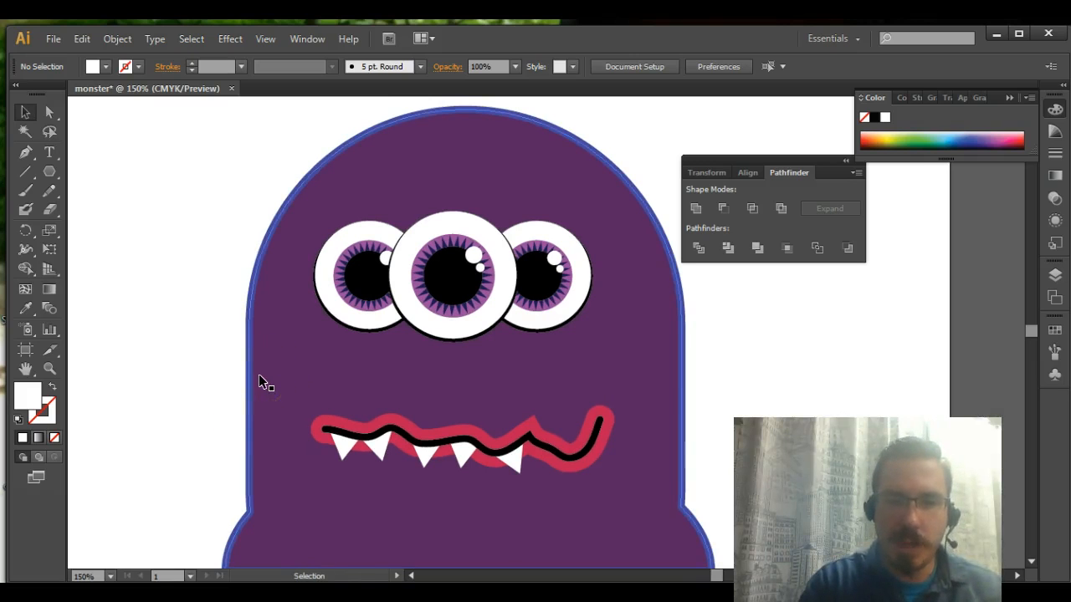
key(ctrl+plus)
key(ctrl+plus)
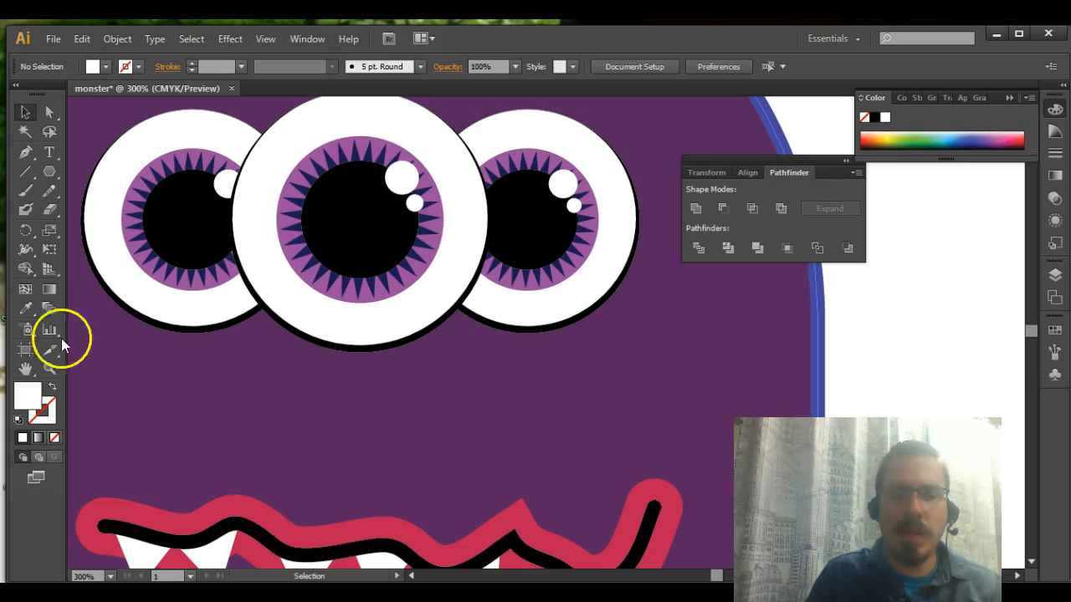
click(26, 154)
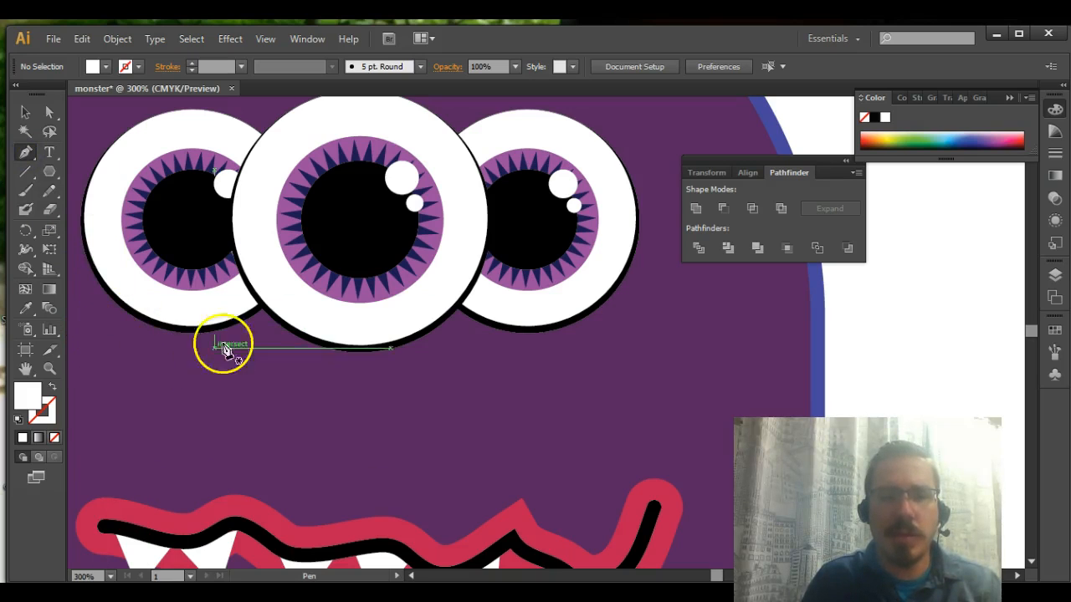
click(116, 341)
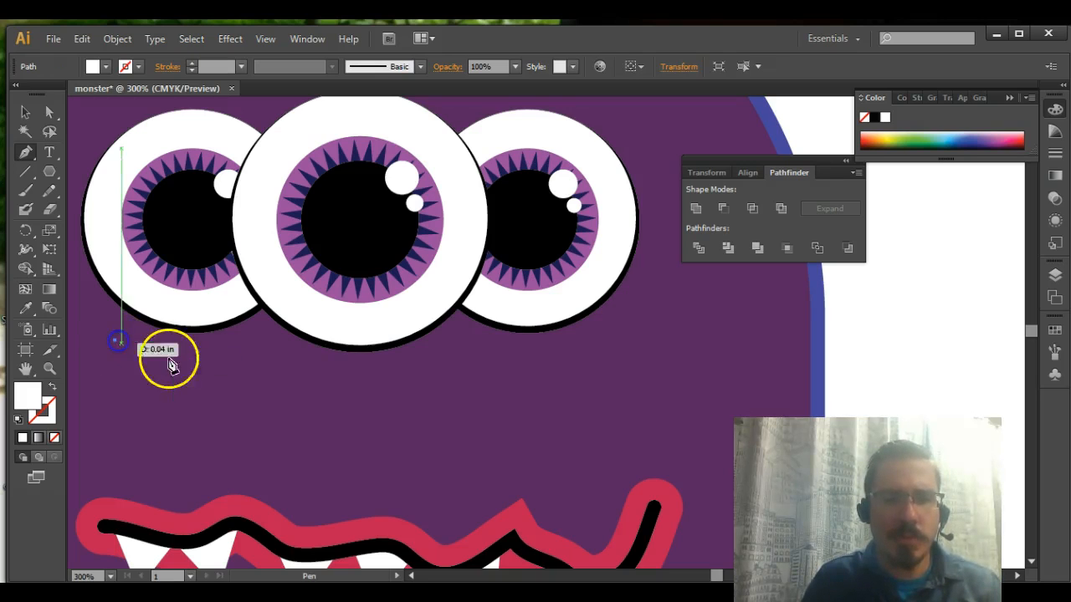
click(254, 341)
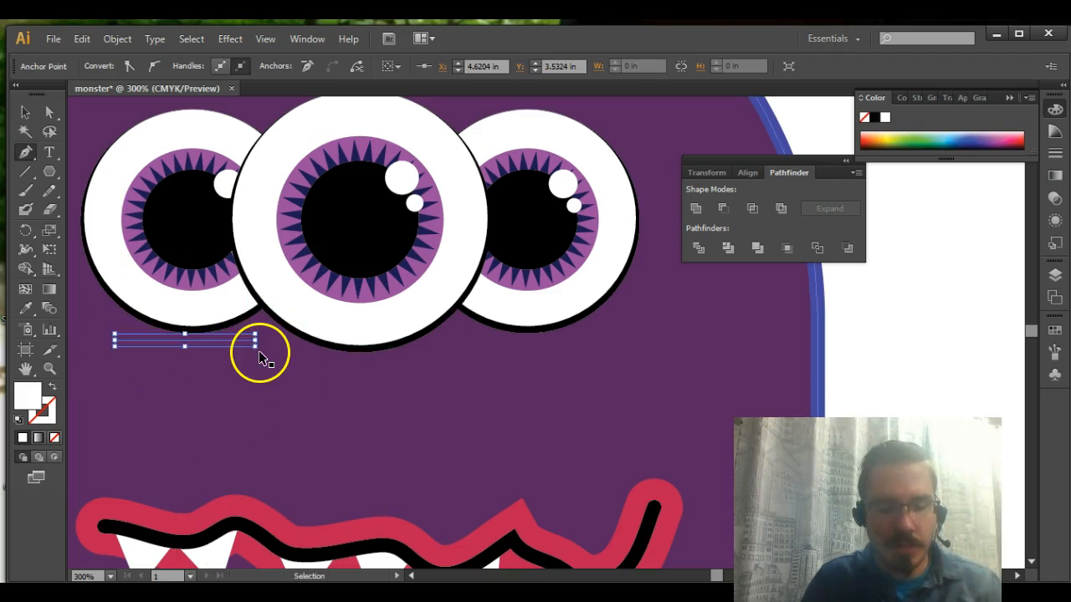
key(ctrl+z)
key(ctrl+z)
ctrl+click(167, 356)
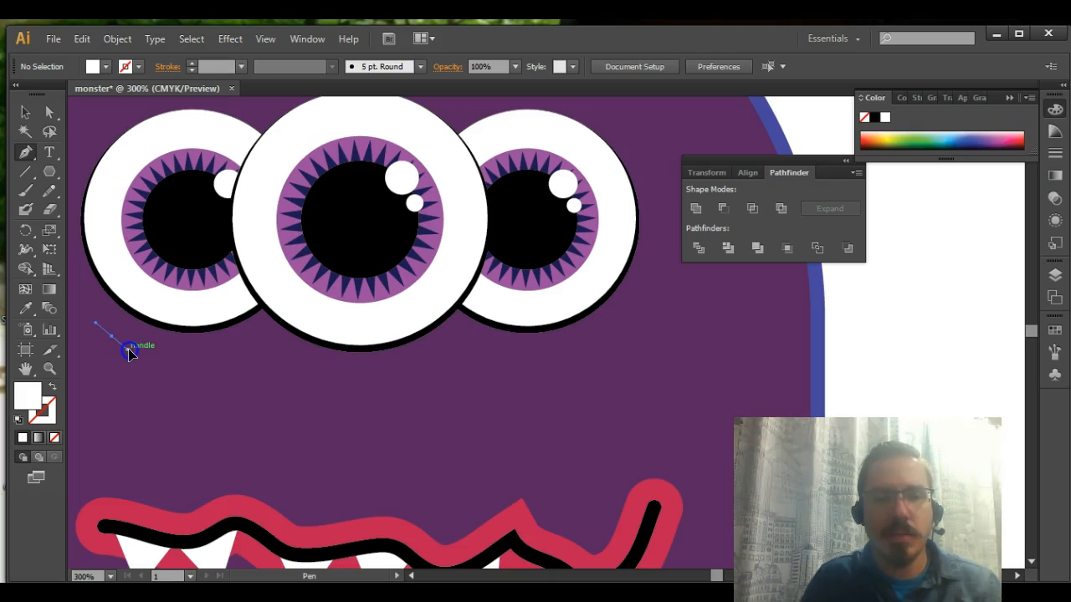
- Draw a shallow downward-bowed curve beneath the left eye with the Pen tool, with a white stroke and no fill
drag(128, 351, 128, 350)
click(244, 346)
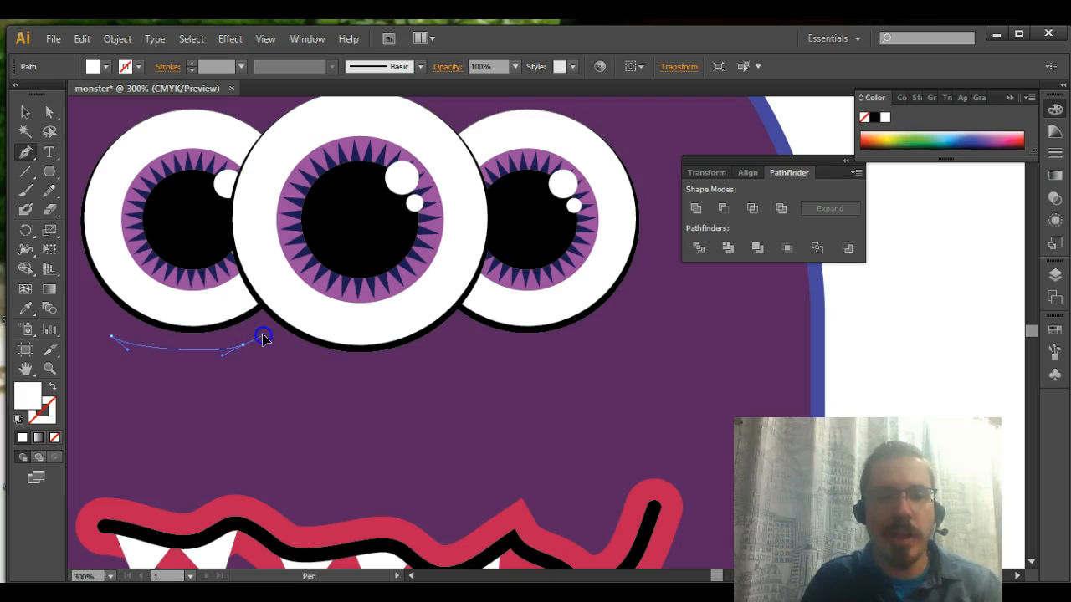
drag(267, 335, 286, 327)
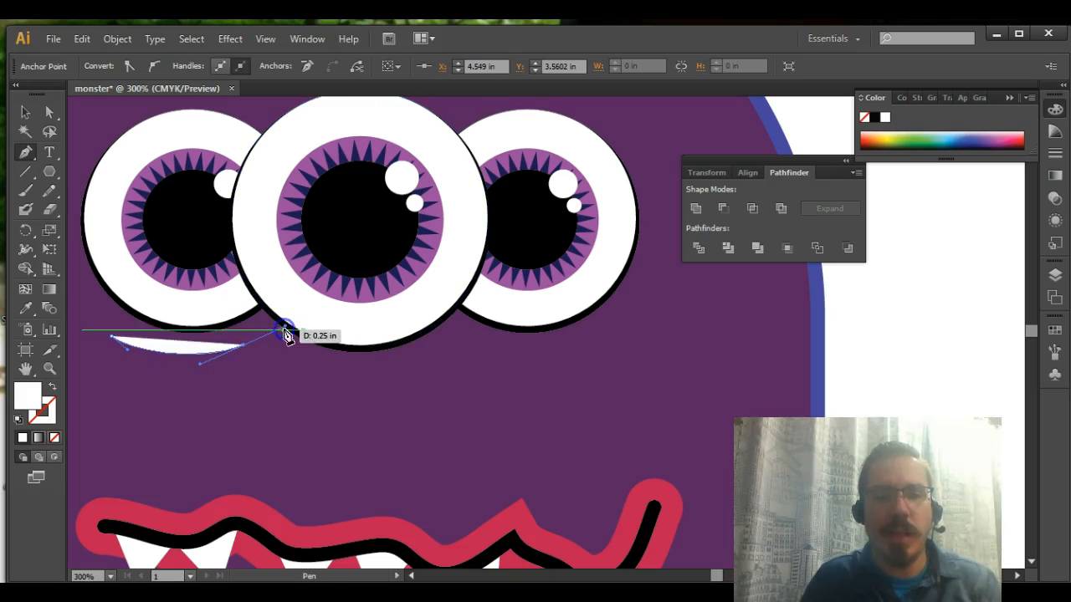
key(x)
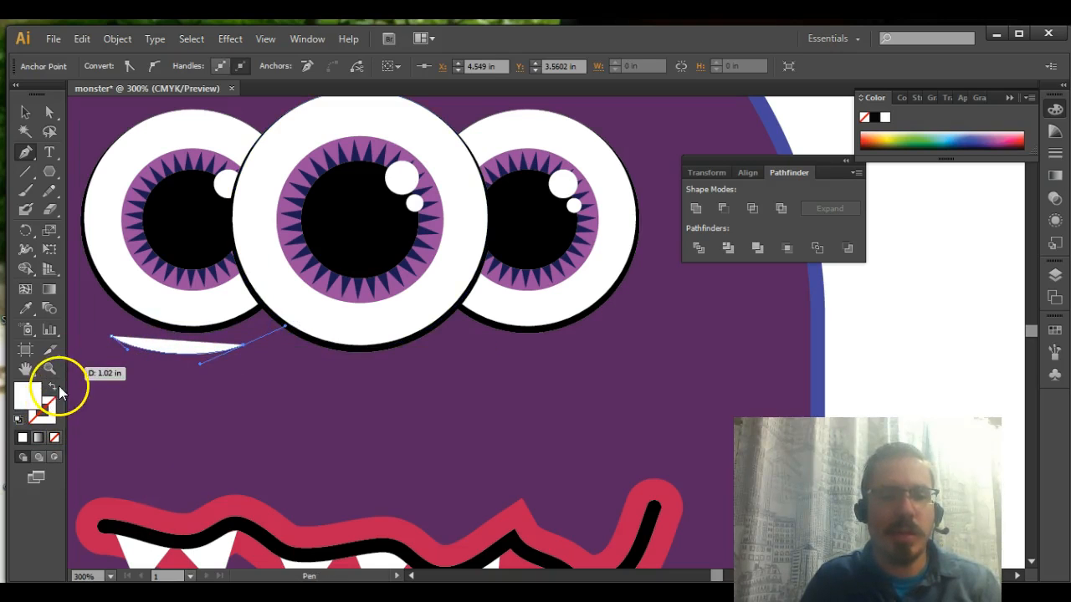
click(53, 386)
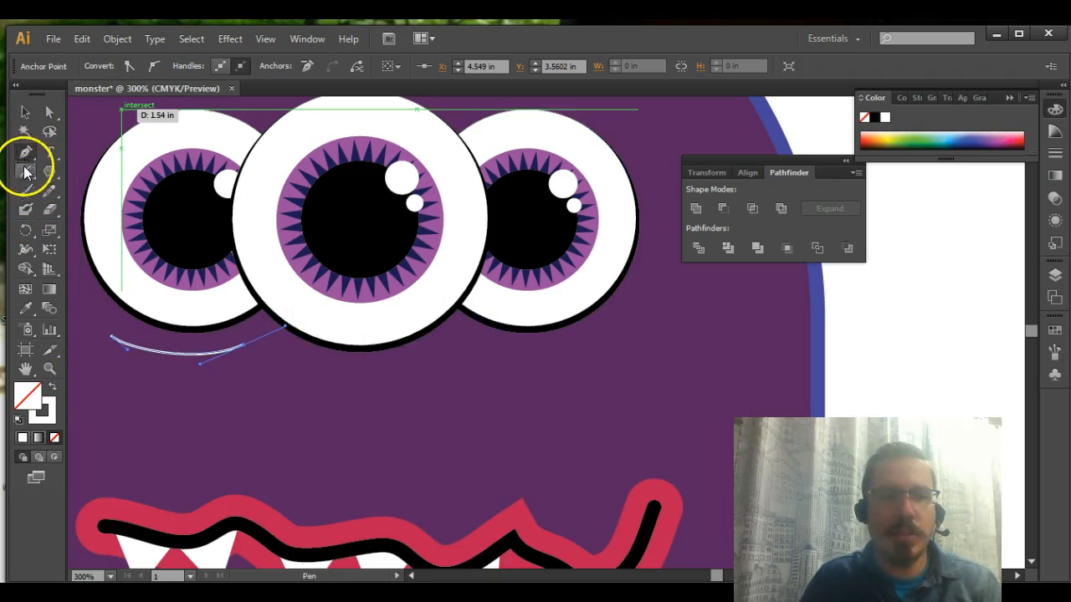
- Copy the monster body's blue outline style onto the curve under the left eye and remove its fill
click(25, 308)
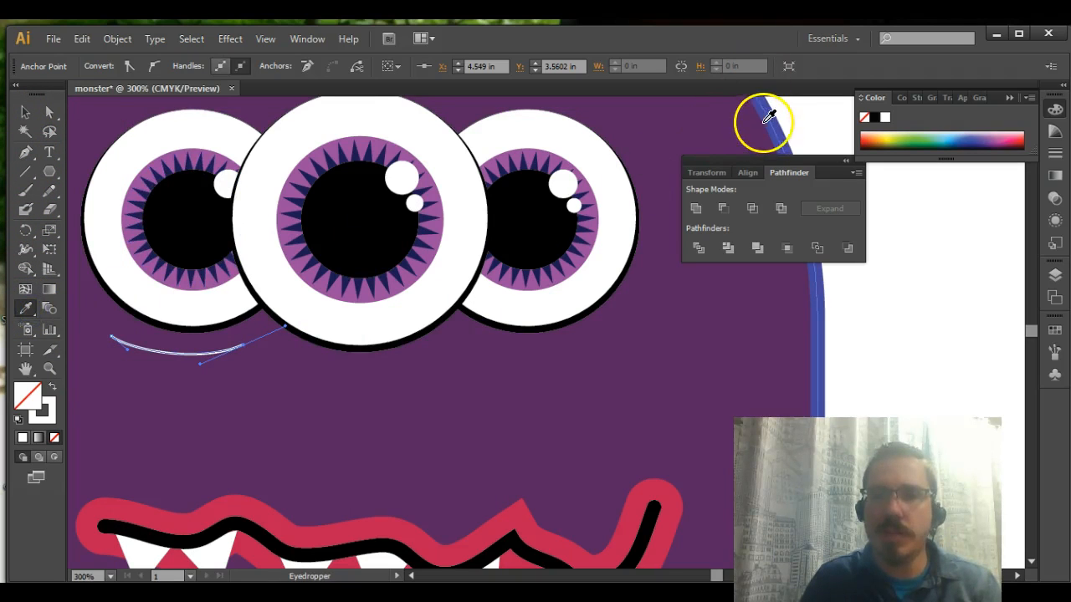
click(770, 120)
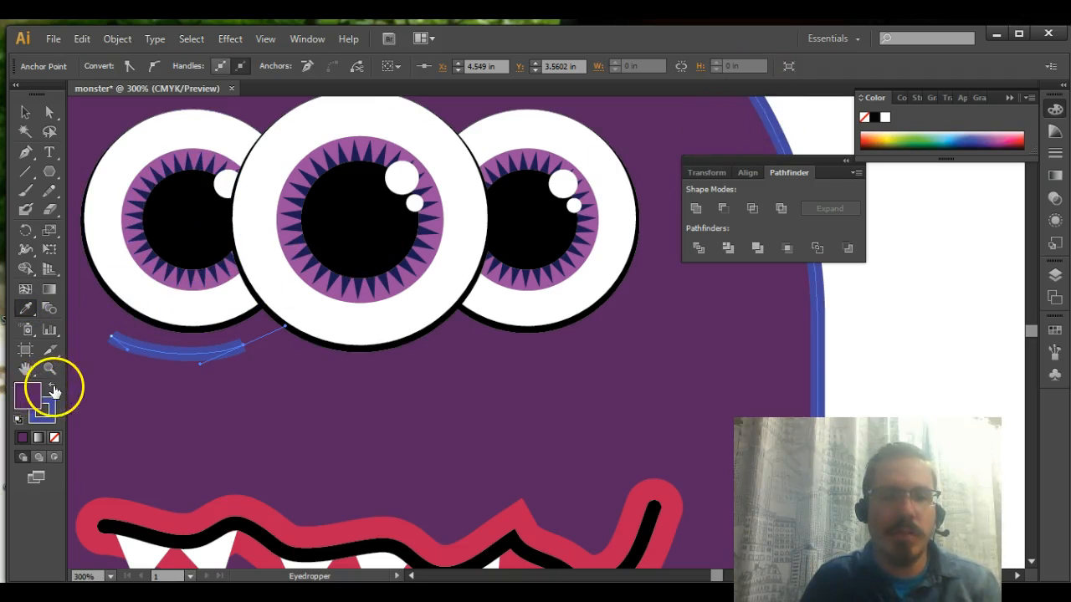
click(53, 437)
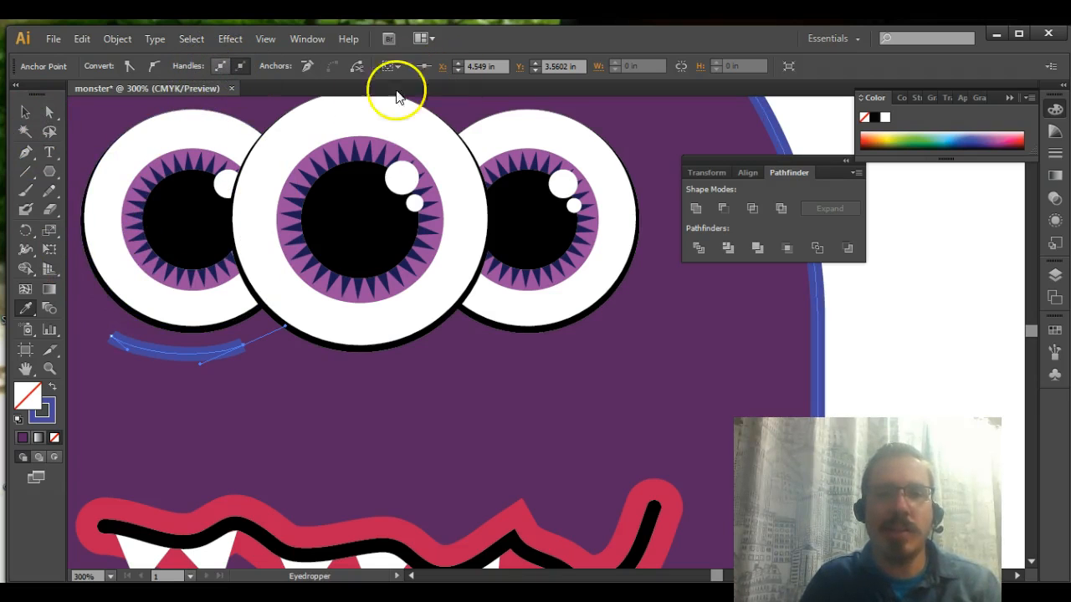
- Apply the width profile that tapers at both ends to the blue curve under the left eye
click(25, 112)
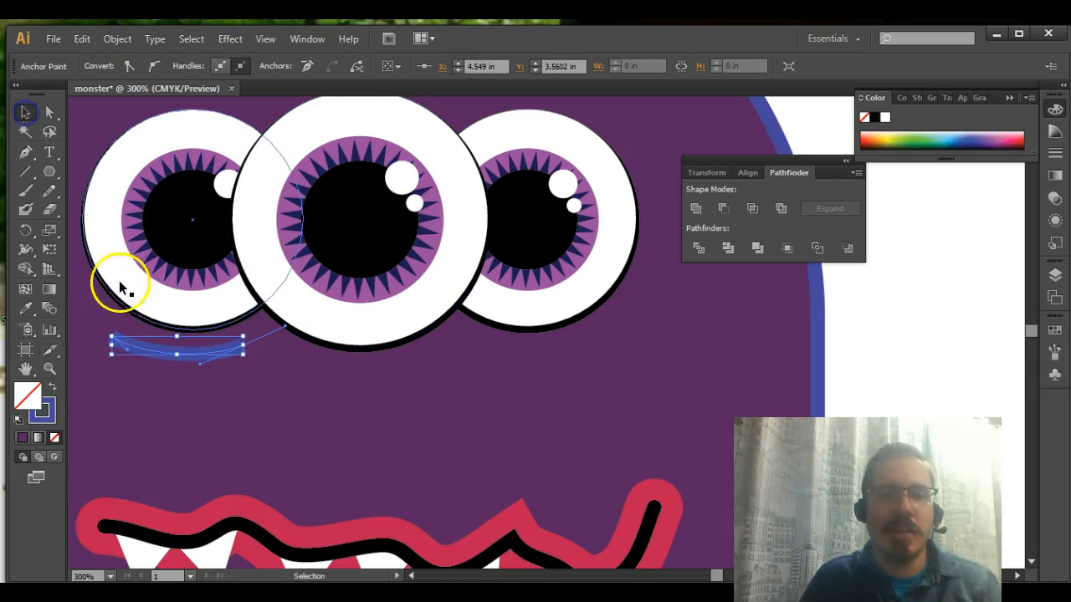
click(142, 344)
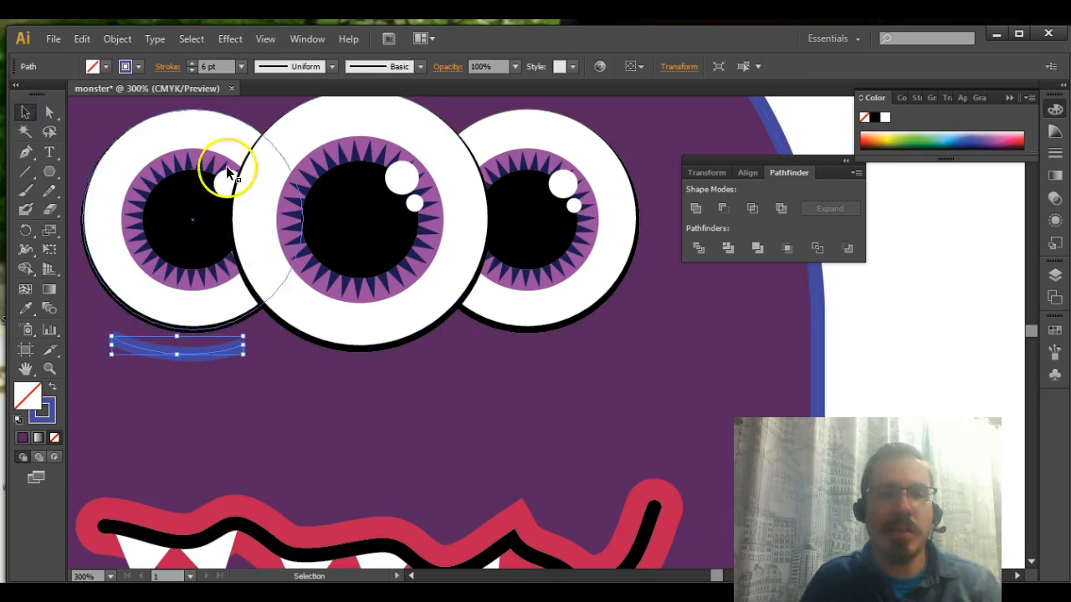
click(331, 67)
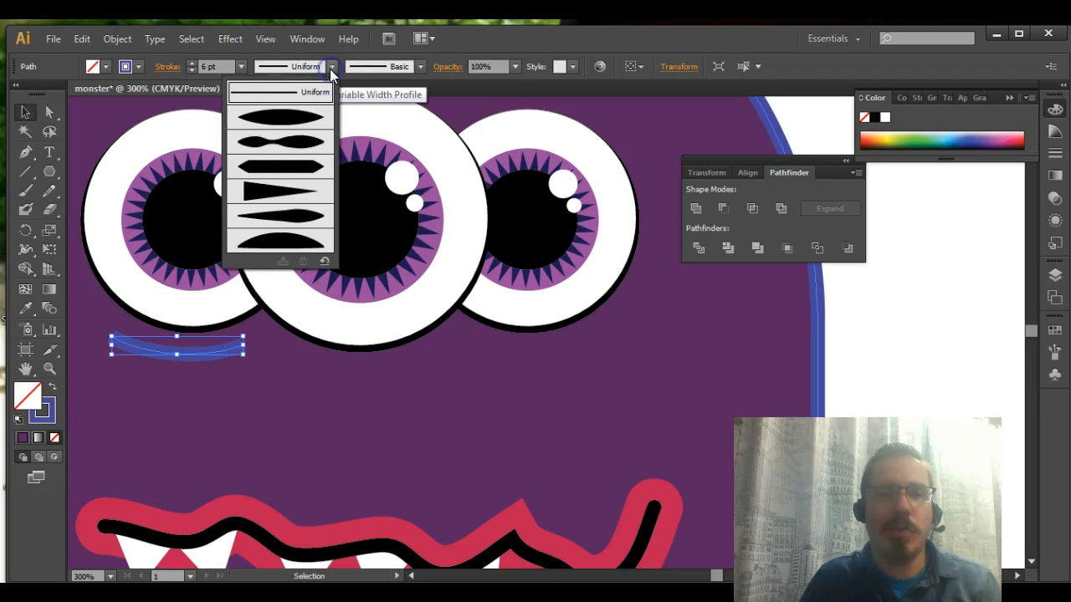
click(282, 118)
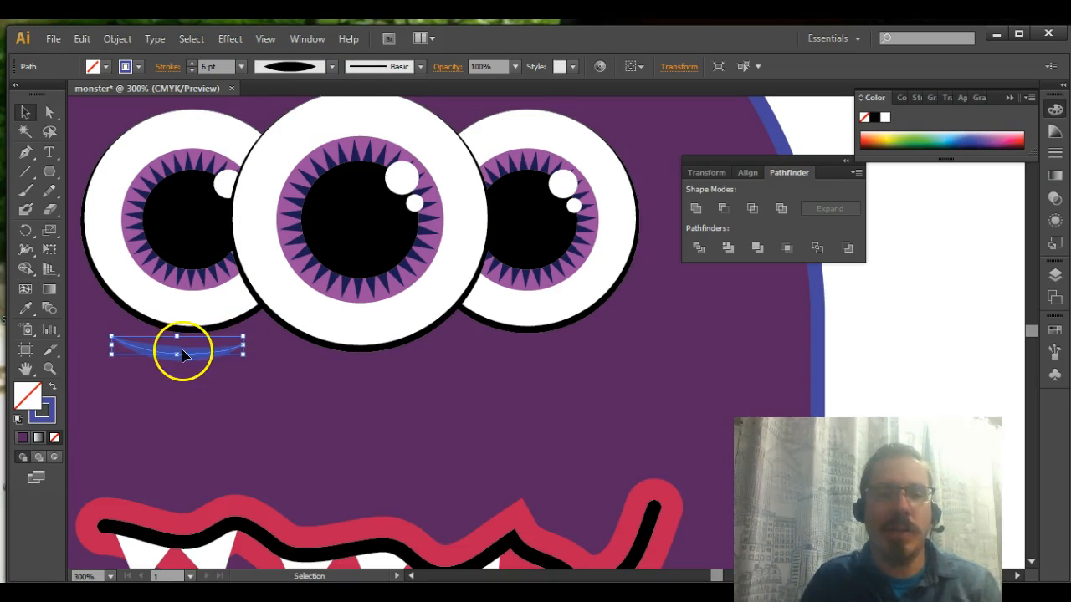
- Duplicate the blue under-eye curve and place the copy, slightly rotated, directly beneath the right eye
click(19, 111)
key(ctrl+v)
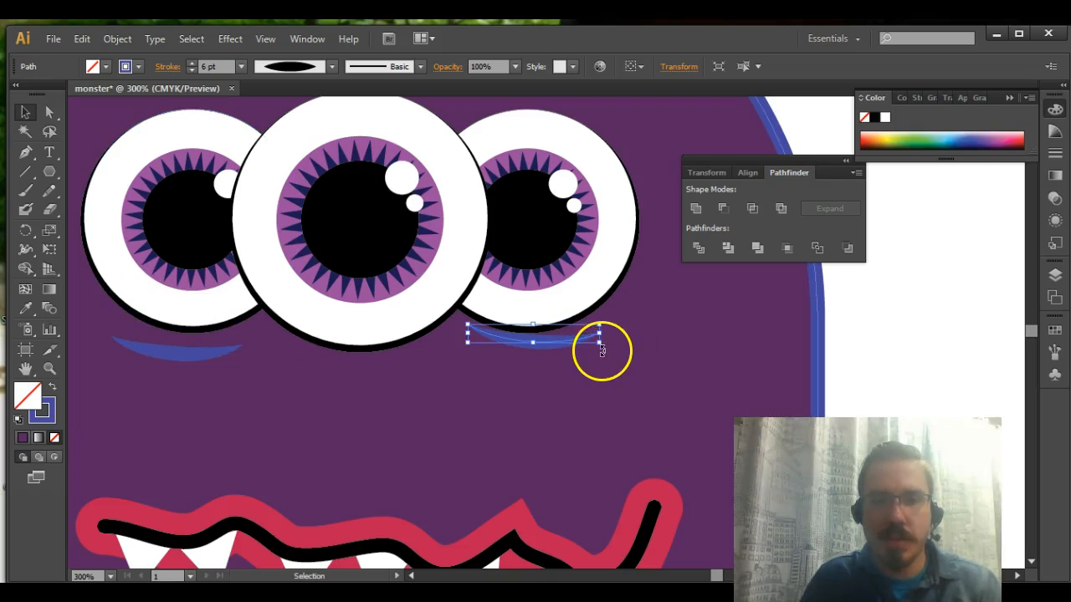
drag(608, 352, 555, 341)
click(553, 353)
click(597, 366)
- Move the left blue curve up and slightly rotate it so it hugs the left eye's lower edge
mouse_move(185, 360)
mouse_down()
mouse_move(203, 346)
mouse_move(191, 339)
mouse_move(189, 349)
mouse_up()
drag(260, 344, 226, 344)
click(388, 402)
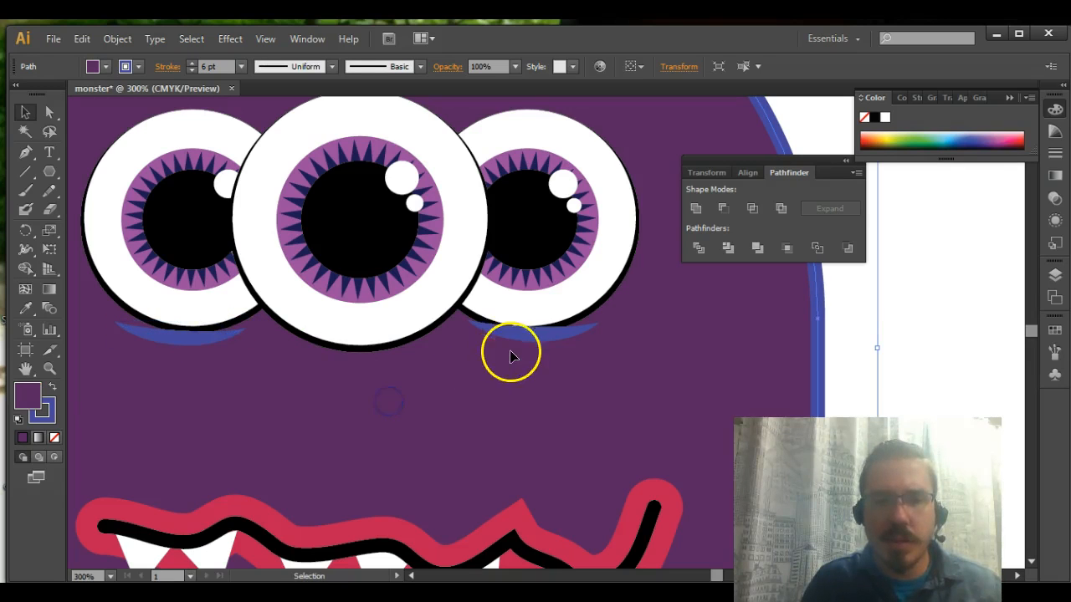
drag(206, 339, 215, 338)
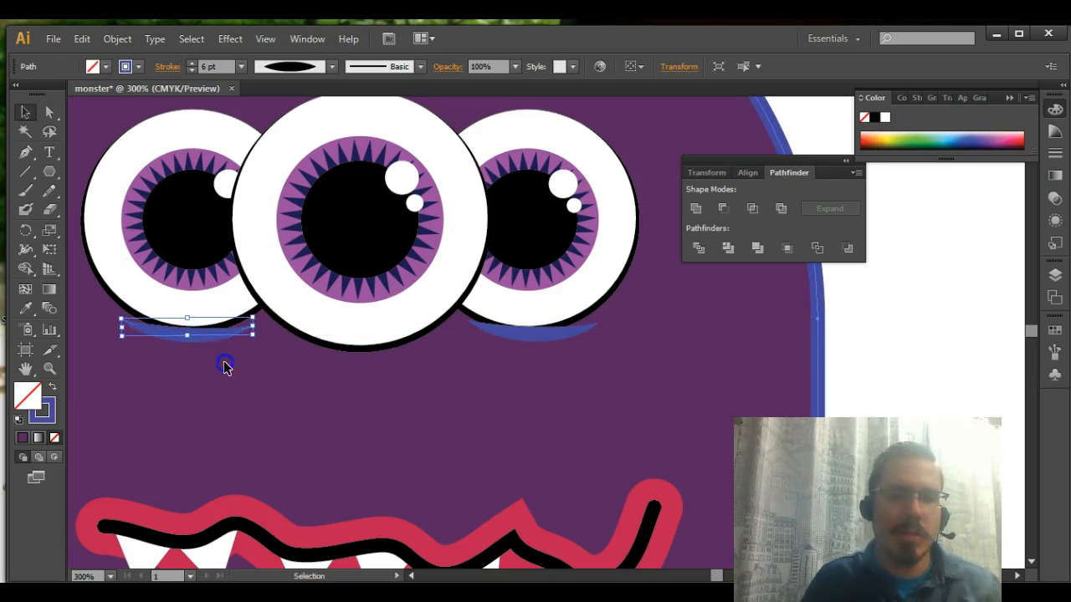
click(224, 365)
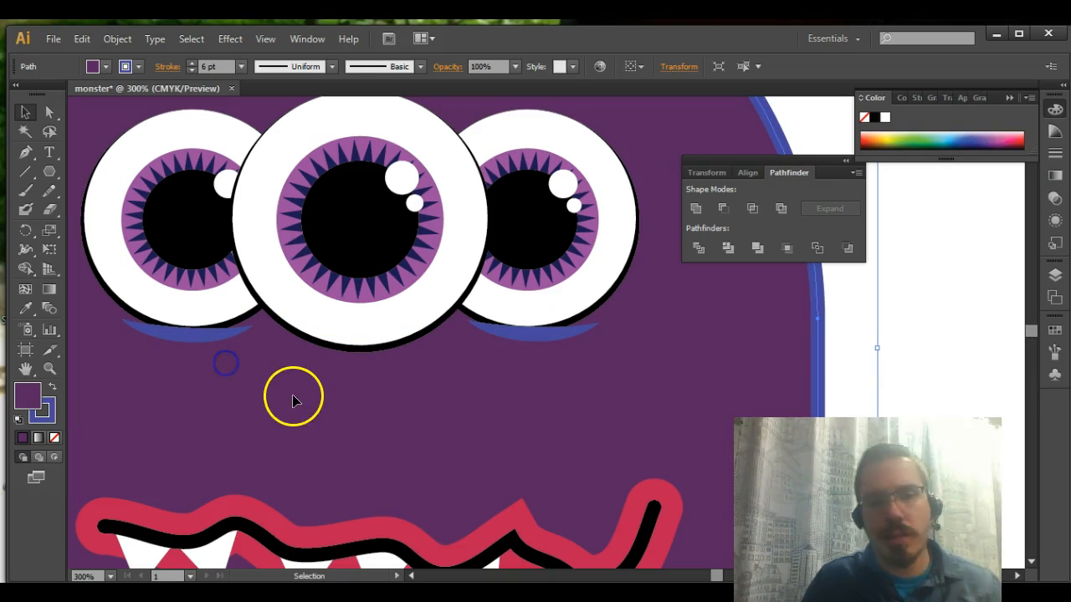
- Duplicate the right under-eye curve beneath the central eye and enlarge the copy to fit the bigger eye's lower edge
click(505, 337)
click(506, 338)
drag(517, 343, 347, 360)
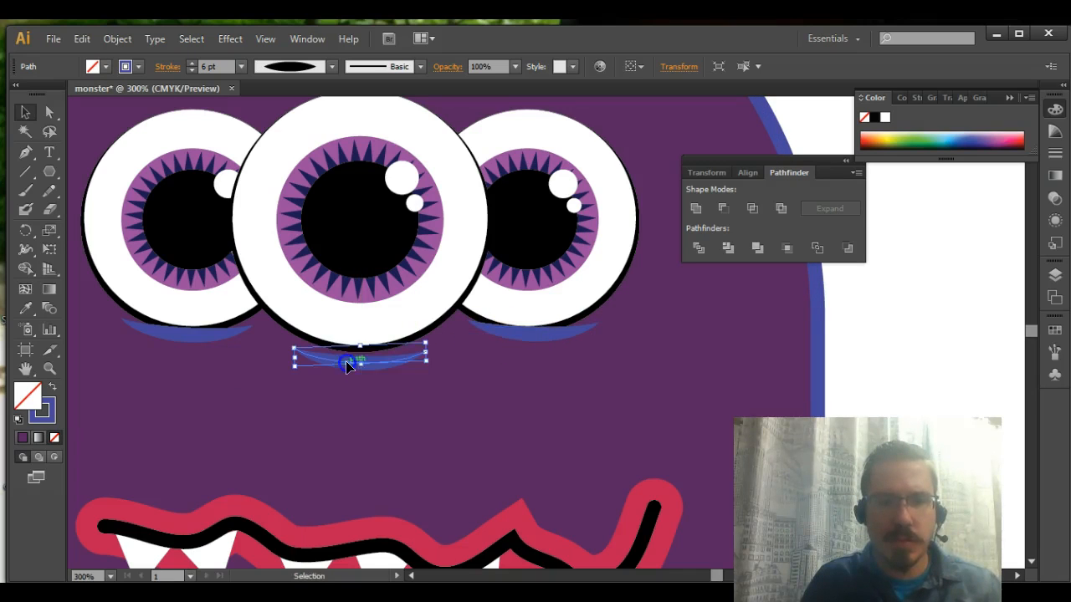
drag(423, 364, 472, 400)
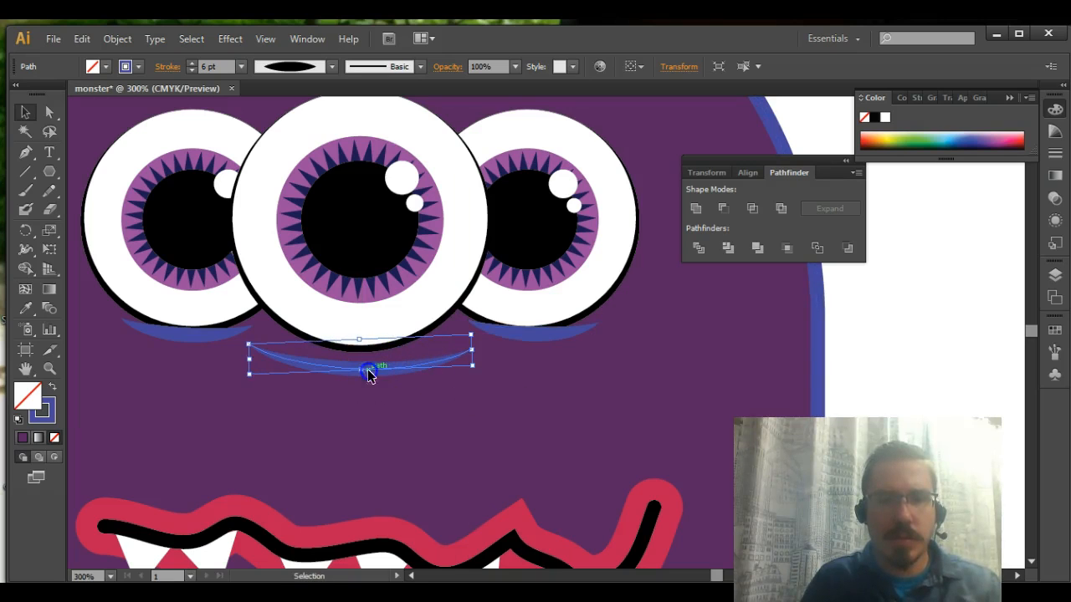
drag(388, 376, 387, 368)
click(430, 423)
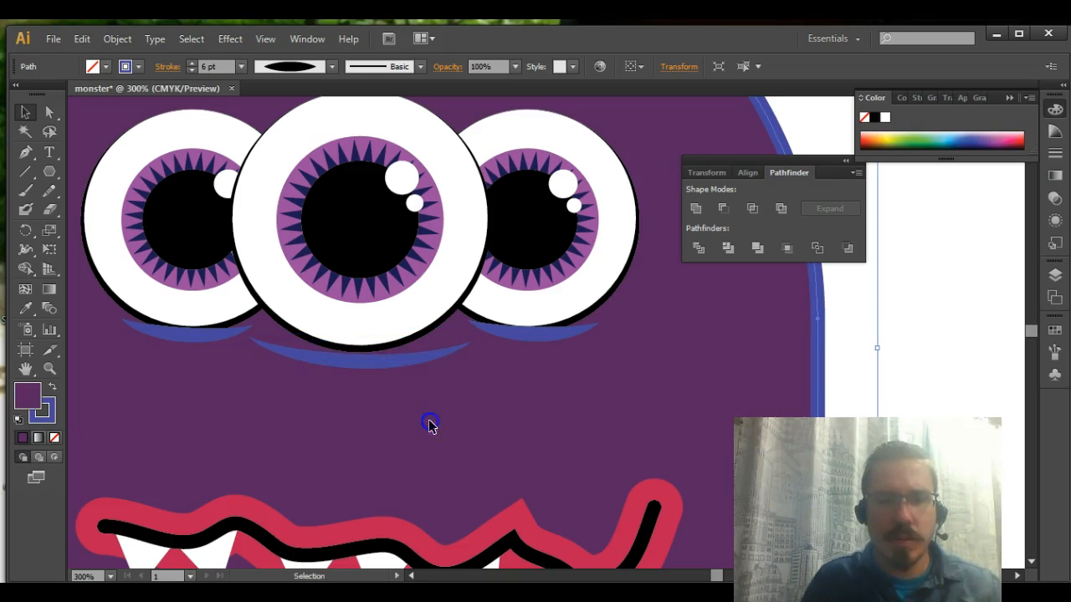
- Nudge the blue curves under the right and left eyes slightly down to leave a small gap below each eye
click(532, 346)
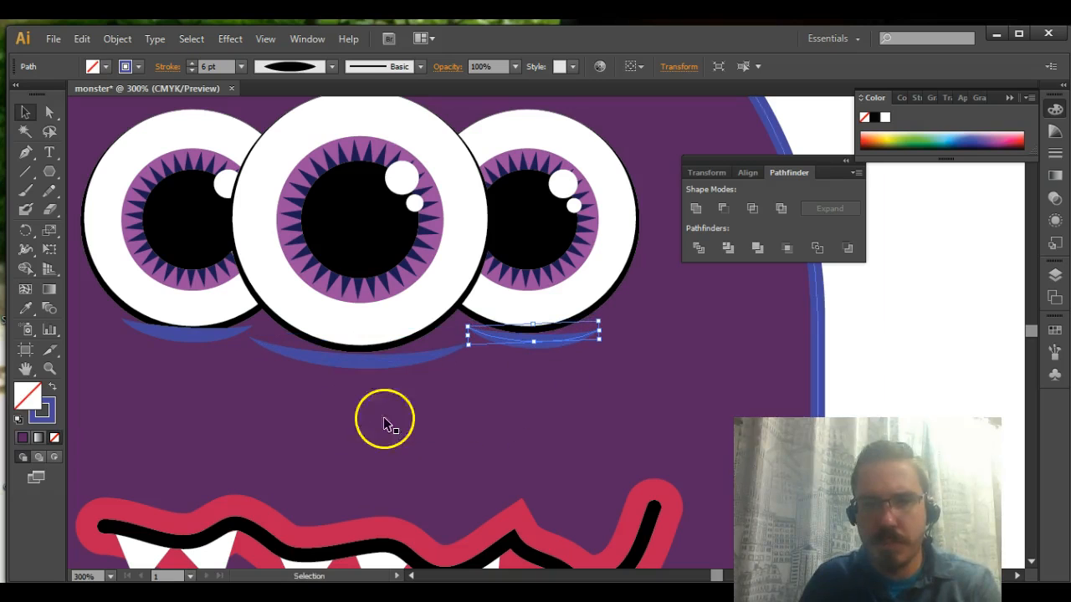
click(166, 333)
drag(166, 333, 177, 347)
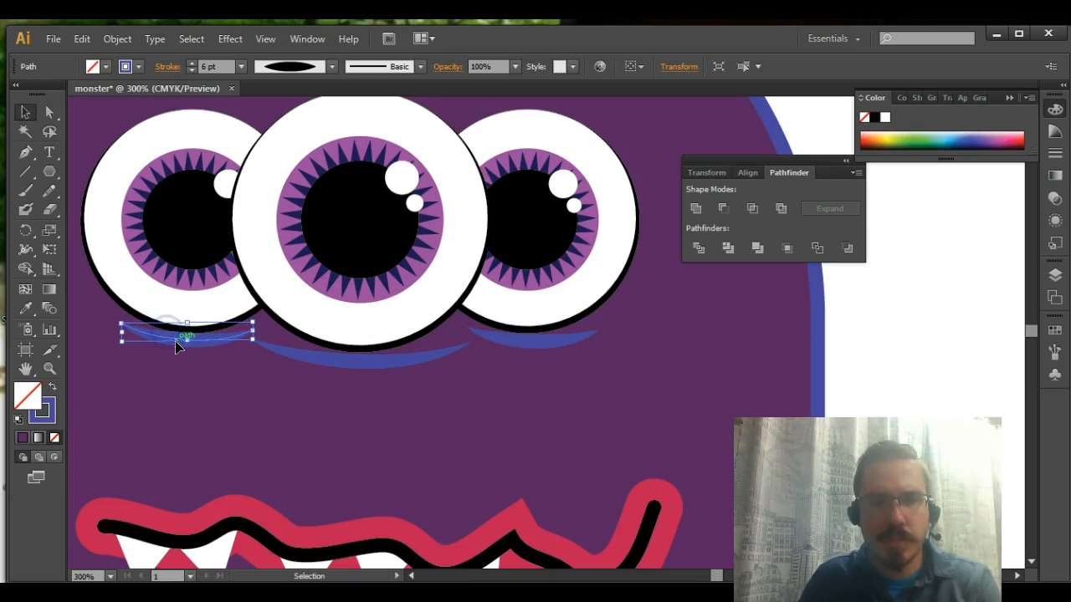
click(91, 397)
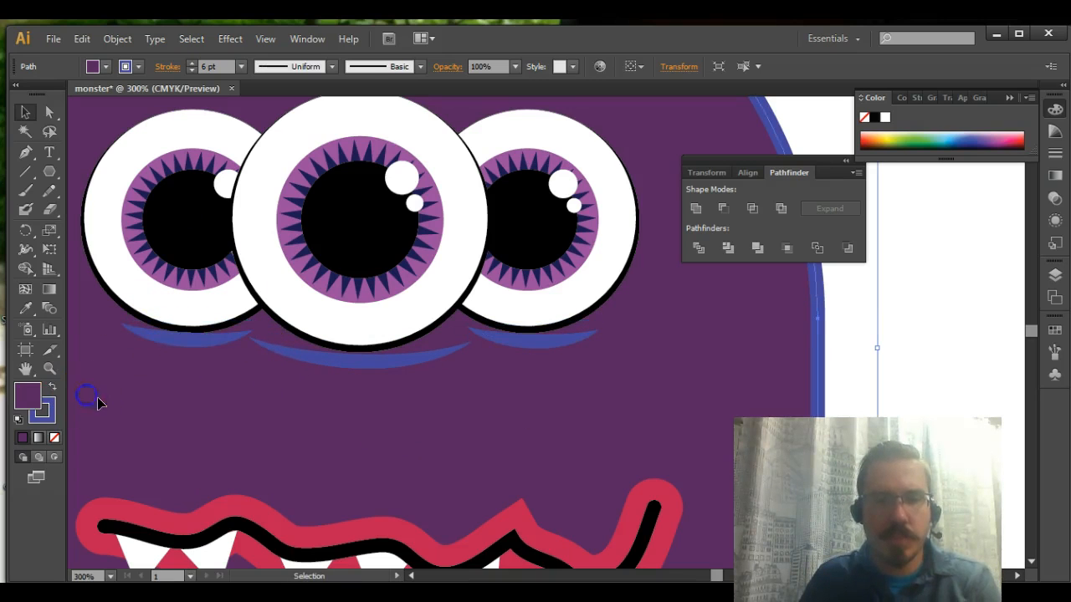
- Examine the whole monster, checking the under-eye curves, the mouth and the teeth against the body
key(ctrl+minus)
key(ctrl+minus)
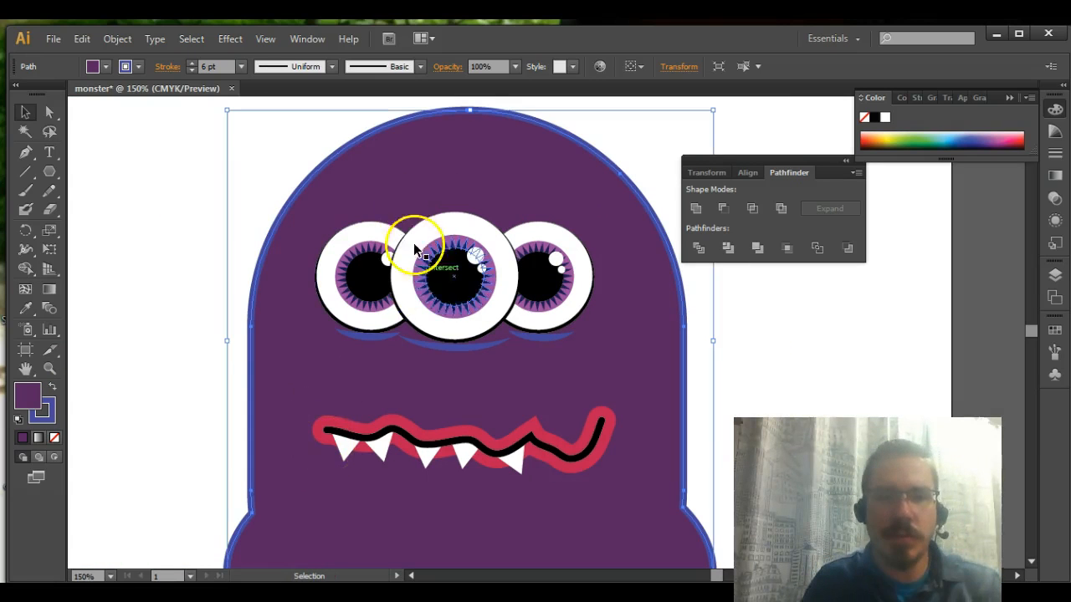
scroll(404, 380, down, 3)
scroll(404, 381, up, 3)
scroll(401, 388, up, 2)
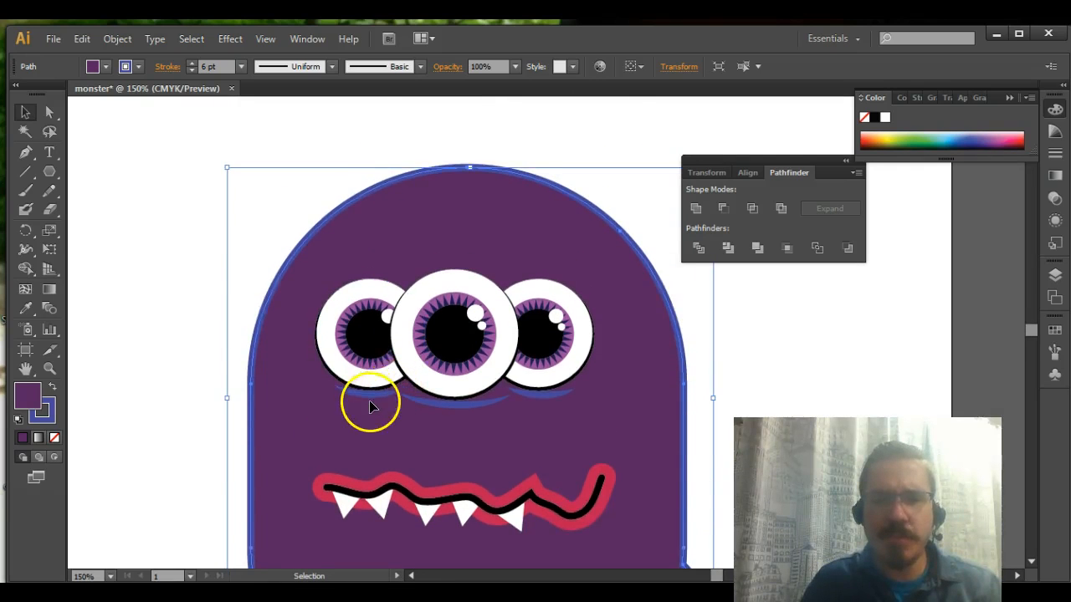
scroll(369, 402, down, 3)
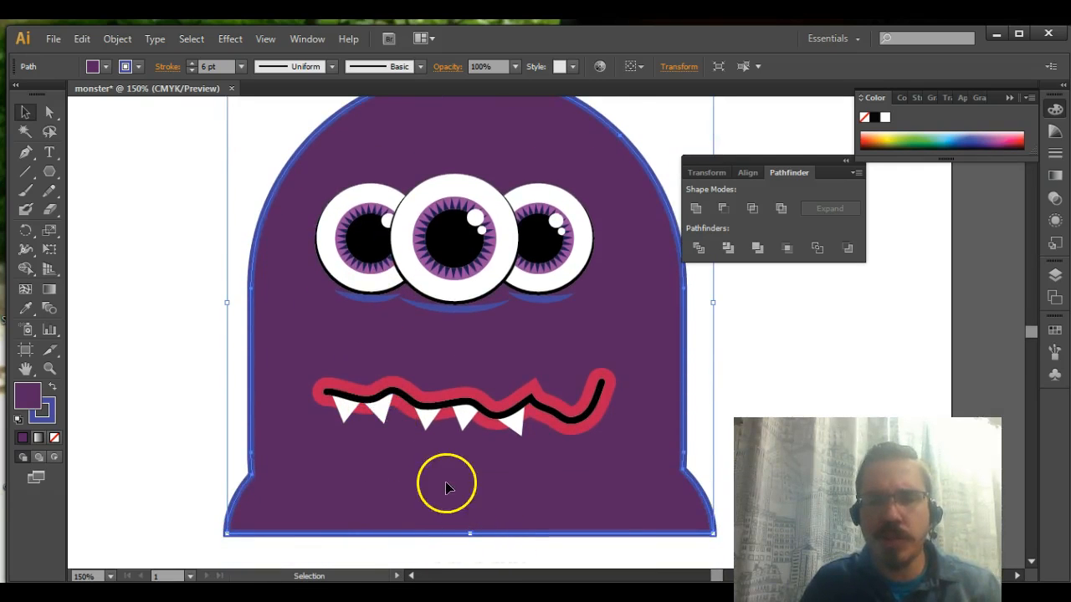
scroll(415, 440, down, 2)
scroll(408, 444, up, 2)
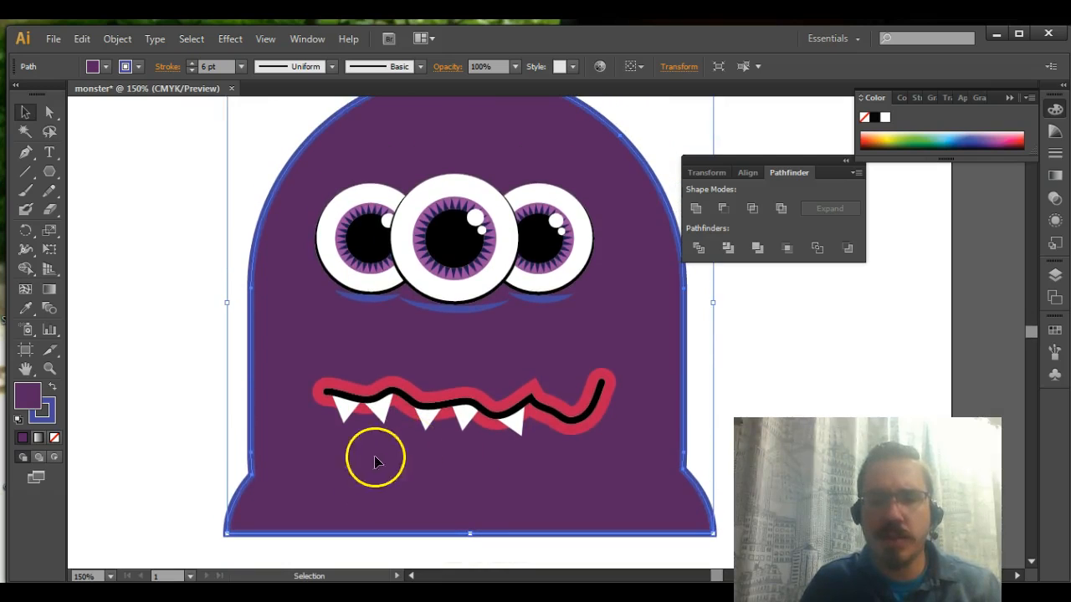